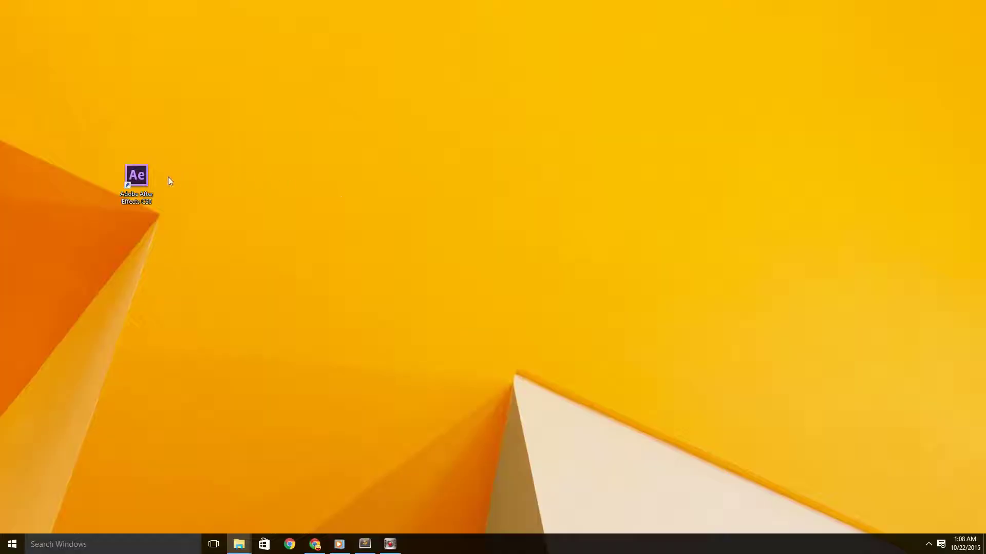
# Import Footage.mov into the project and create a composition from it.
pyautogui.doubleClick(136, 177)
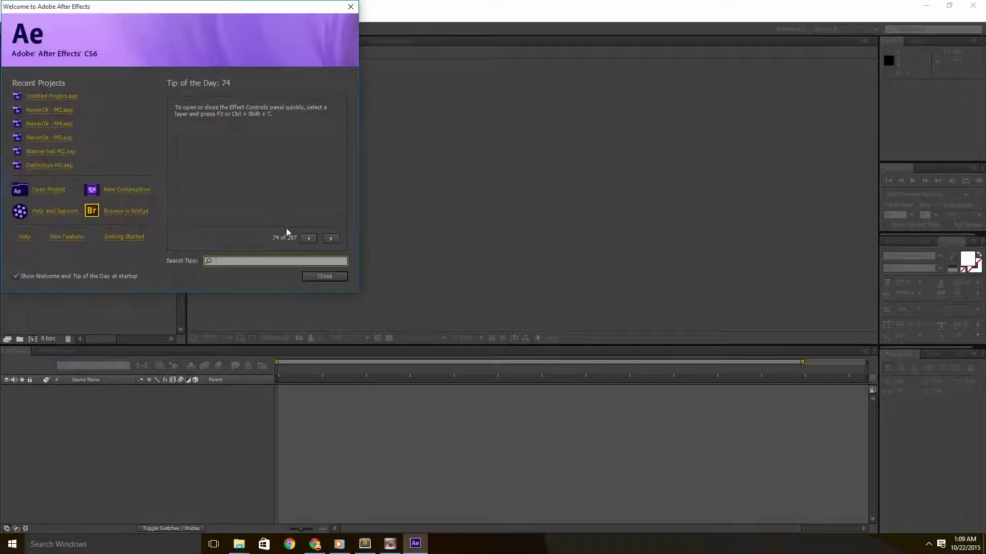
pyautogui.click(324, 276)
pyautogui.moveTo(0, 103); pyautogui.dragTo(652, 110)
pyautogui.moveTo(607, 224); pyautogui.dragTo(88, 244)
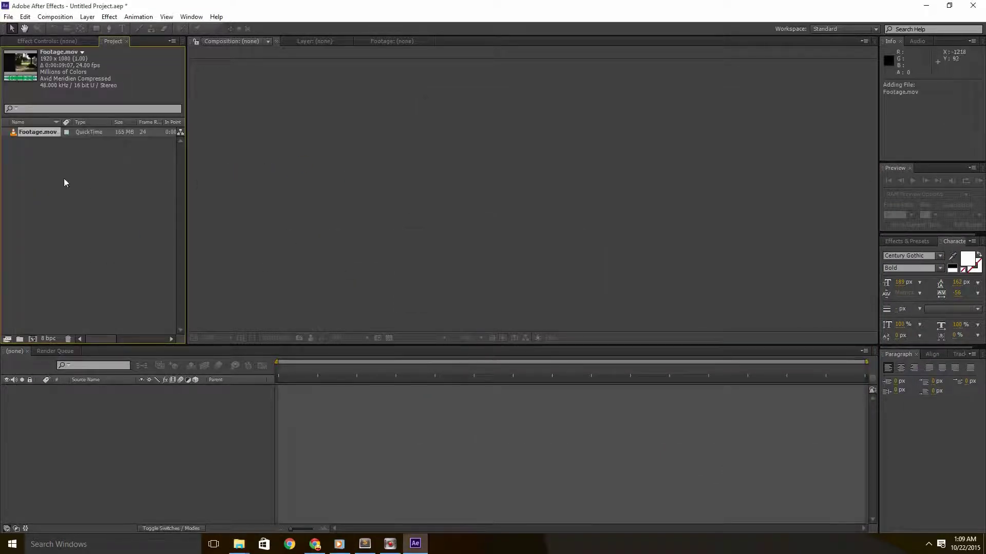
pyautogui.moveTo(39, 133); pyautogui.dragTo(106, 422)
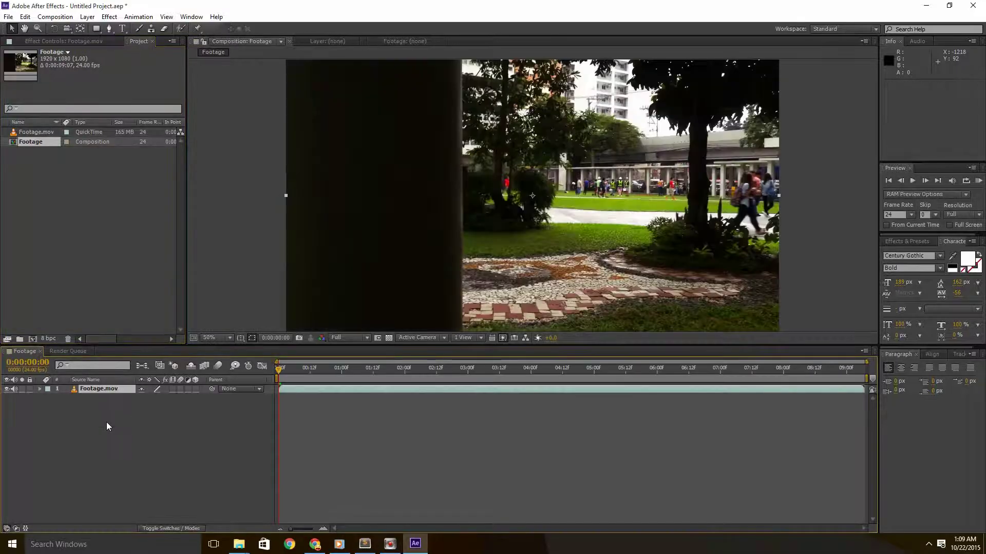
# Play a RAM preview of the footage composition and stop it.
pyautogui.press('KP_0')
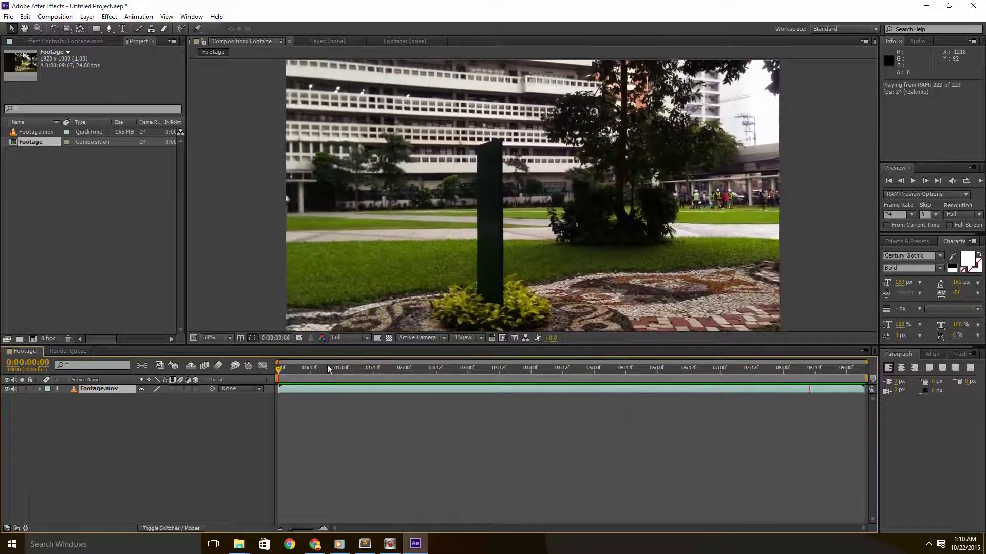
pyautogui.press('space')
pyautogui.click(655, 463)
# Add a new text layer to the Footage composition.
pyautogui.rightClick(85, 439)
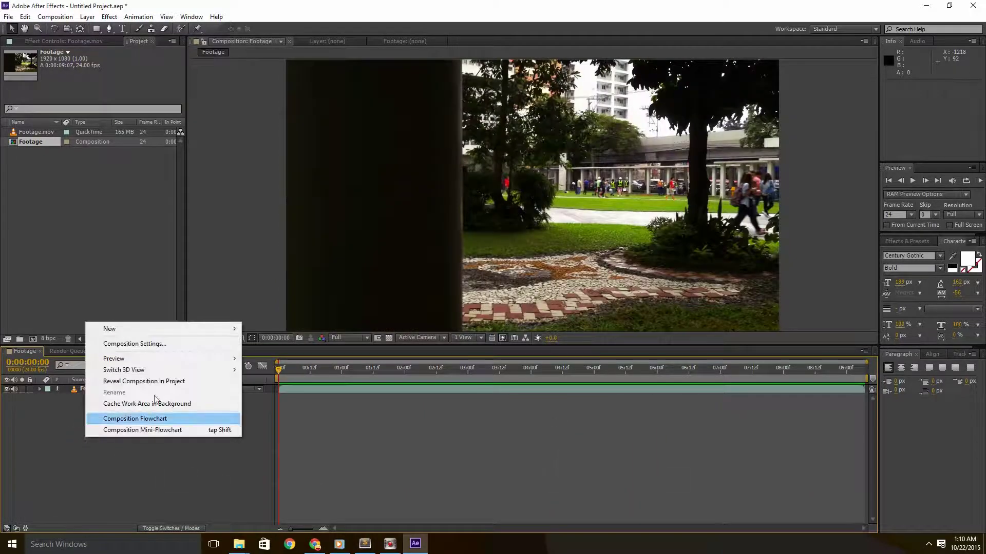
pyautogui.moveTo(194, 329)
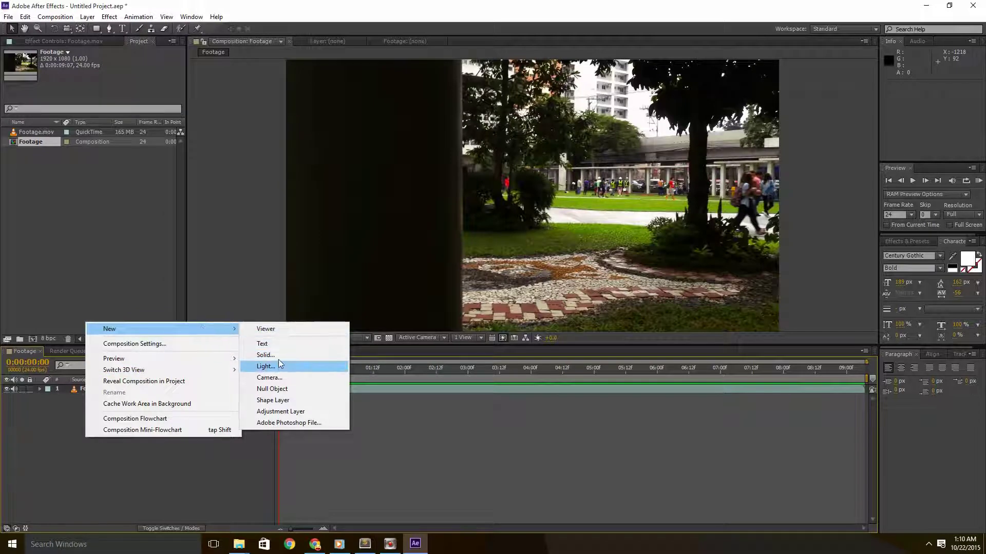
pyautogui.click(274, 344)
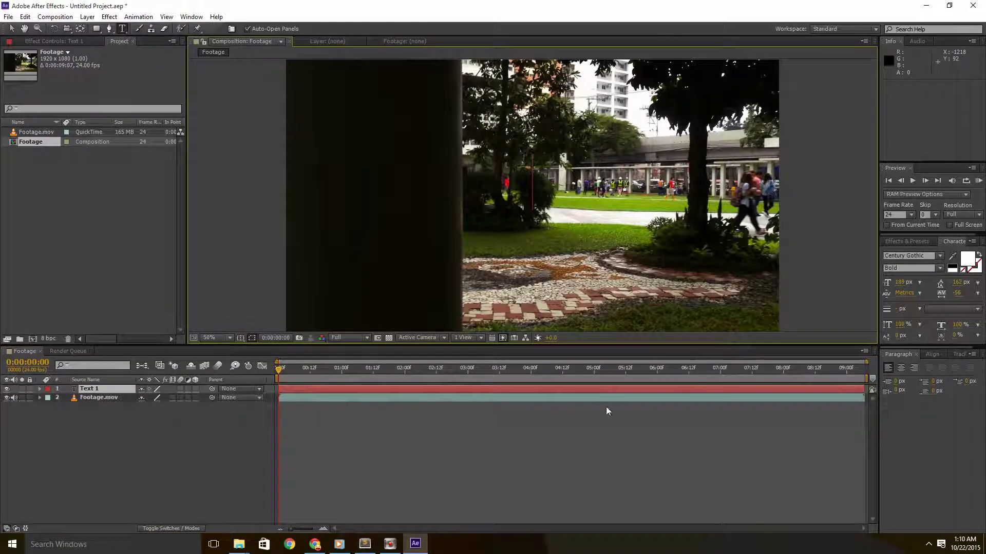
# At 0:00:06:18, draw a text box across the pole and trees and enter MOTION and TRACKING on two lines.
pyautogui.moveTo(461, 375); pyautogui.dragTo(704, 369)
pyautogui.click(126, 31)
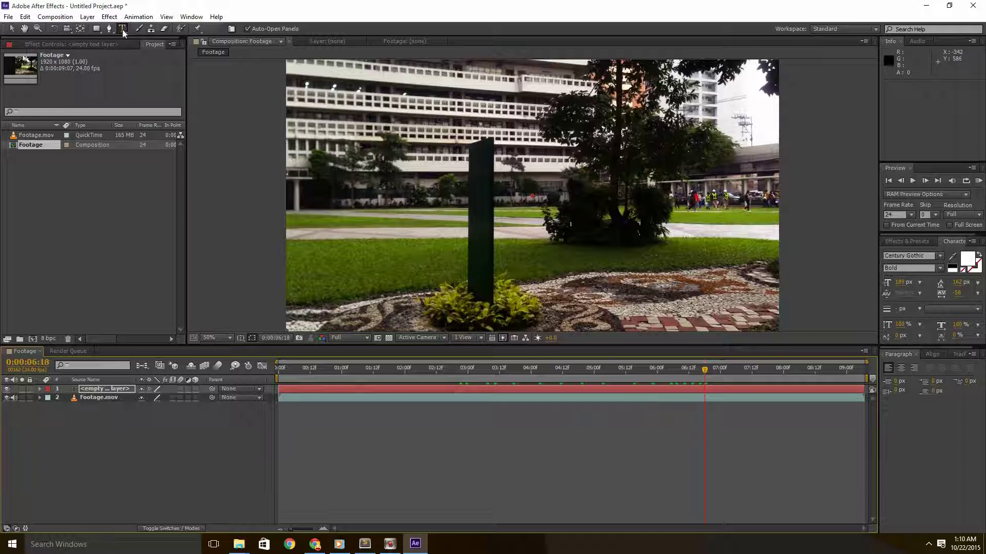
pyautogui.moveTo(341, 136); pyautogui.dragTo(742, 274)
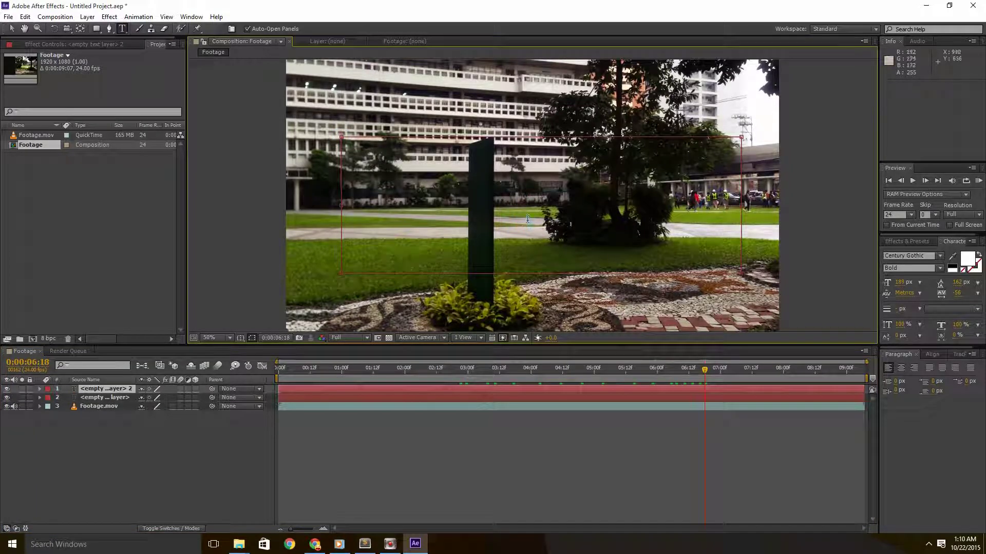
pyautogui.write('MOTION')
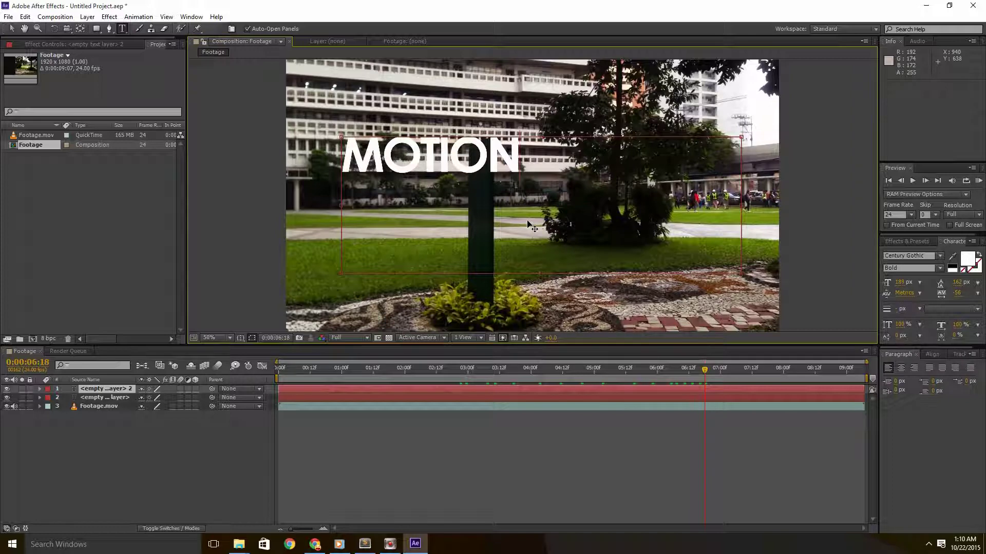
pyautogui.press('Return')
pyautogui.write('TRACKING')
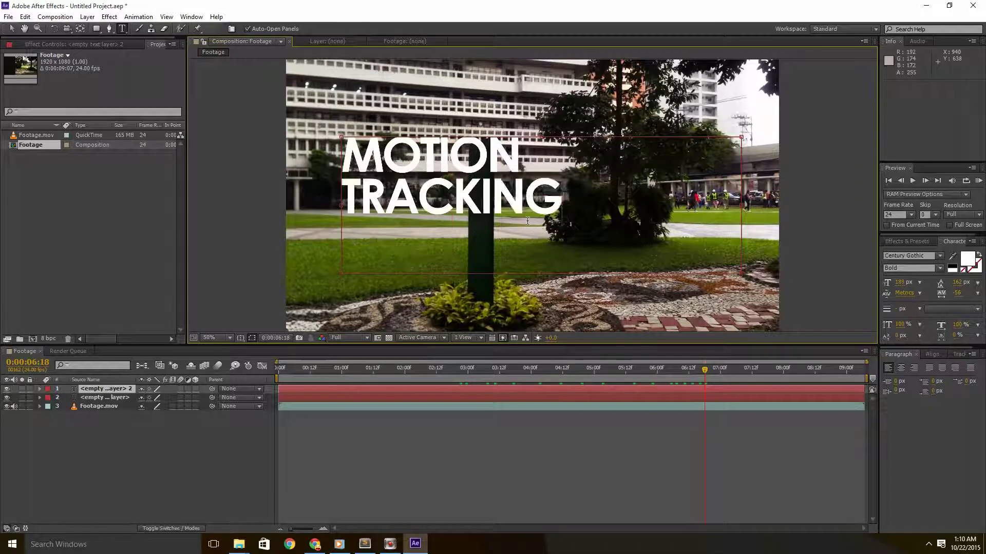
# Set the font size of the word TRACKING to 226 px.
pyautogui.doubleClick(576, 205)
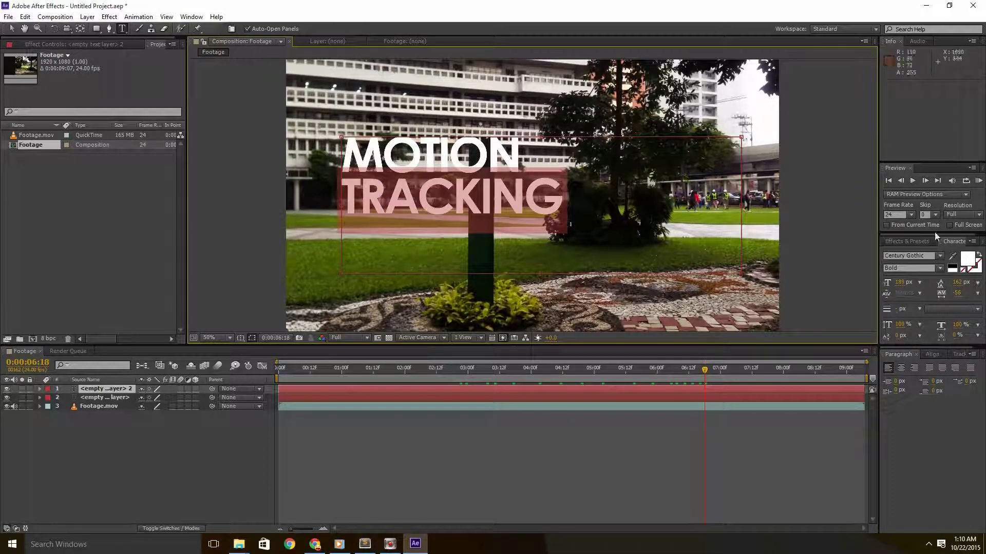
pyautogui.moveTo(907, 286); pyautogui.dragTo(933, 291)
pyautogui.click(655, 201)
pyautogui.click(629, 188)
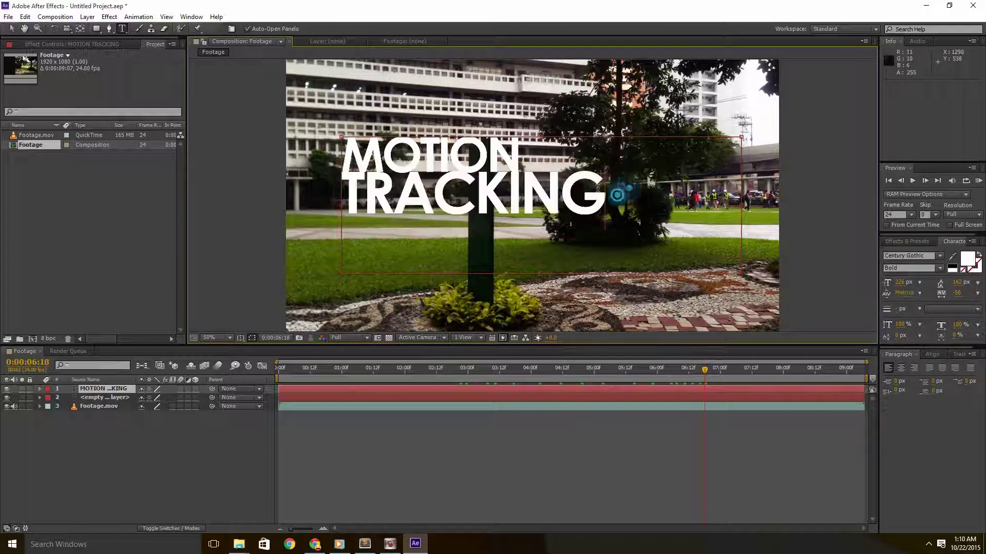
# Set the title's leading to 181 px and move the title so its left edge overlaps the pole.
pyautogui.doubleClick(618, 196)
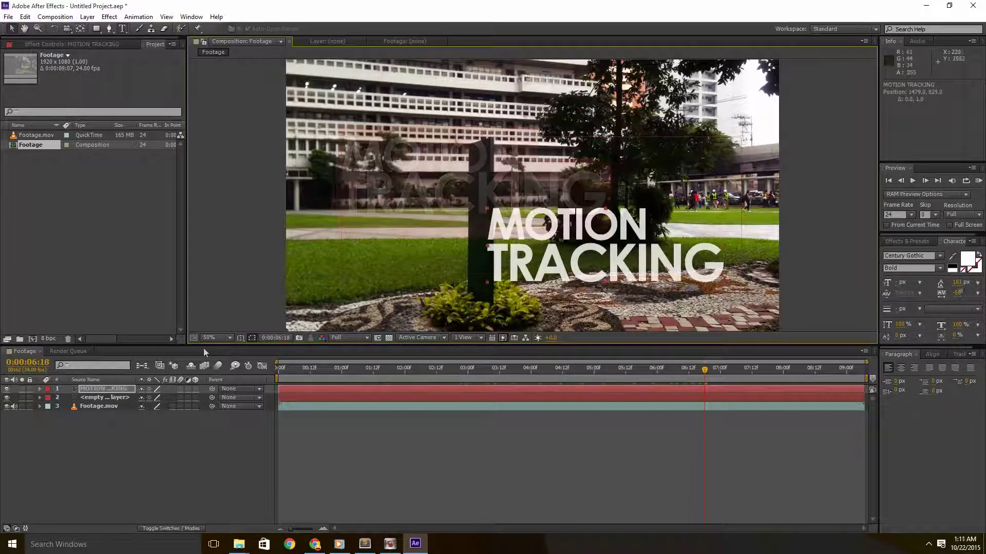
pyautogui.press('Left')
pyautogui.press('Left')
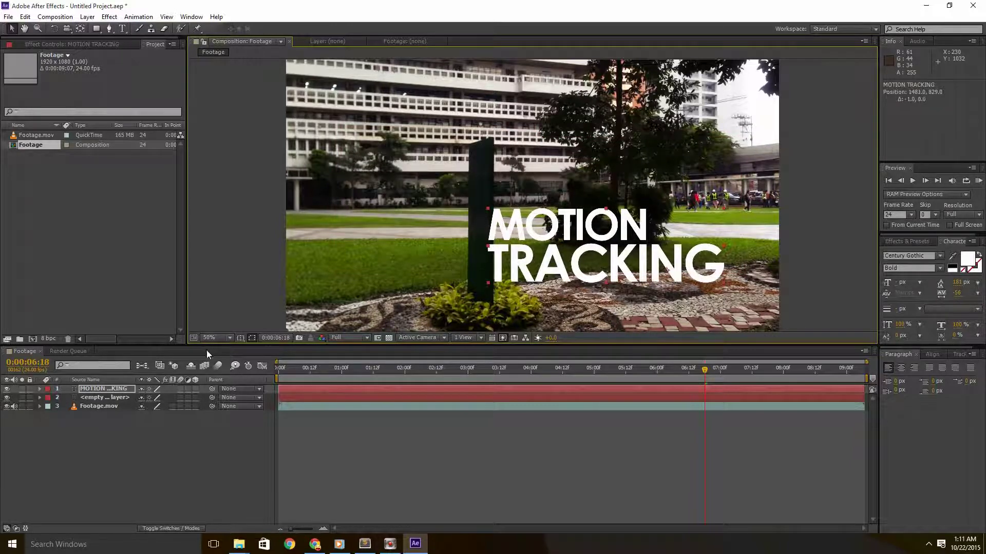
# Delete the empty text layer from the composition.
pyautogui.click(585, 451)
pyautogui.click(105, 398)
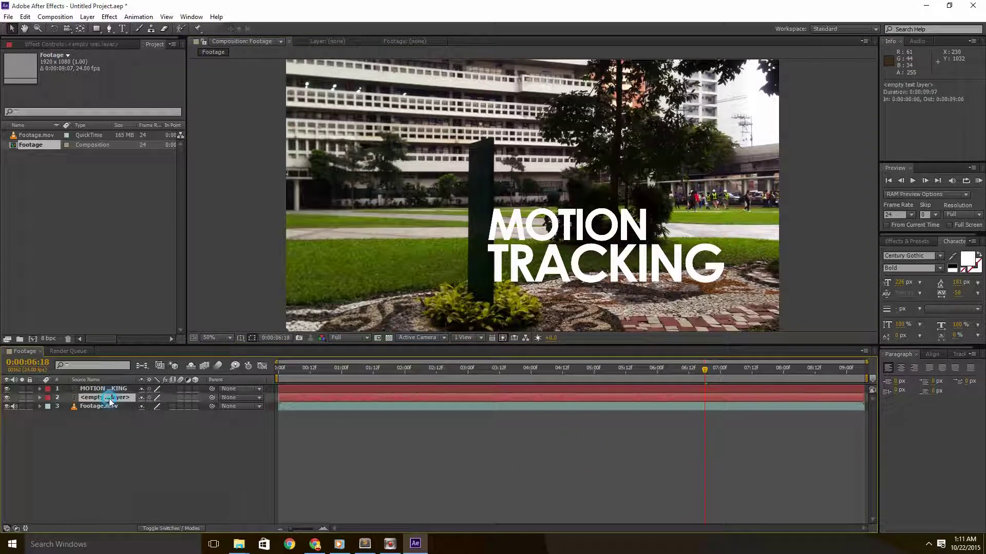
pyautogui.press('Delete')
# Add a null object to the composition and rename it Tracker.
pyautogui.rightClick(134, 435)
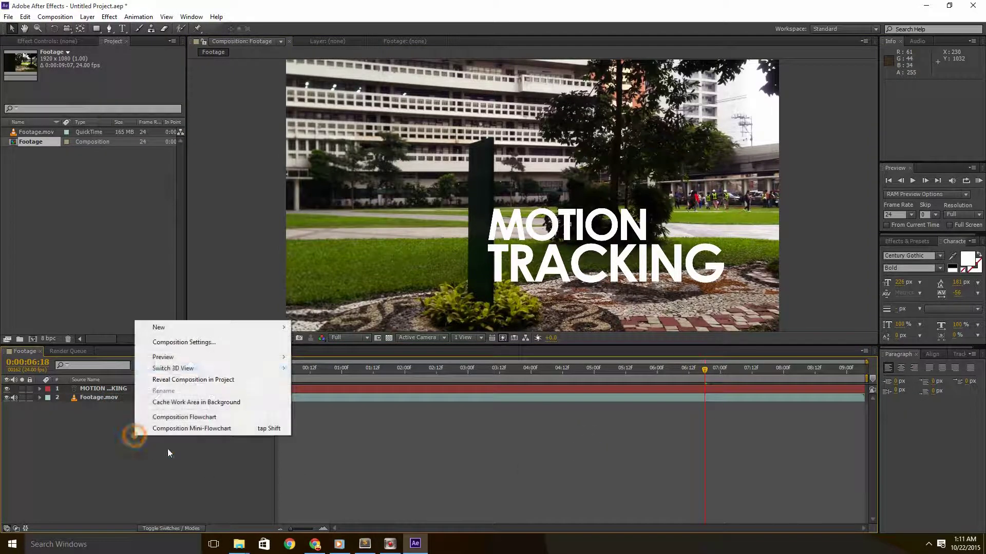
pyautogui.click(212, 330)
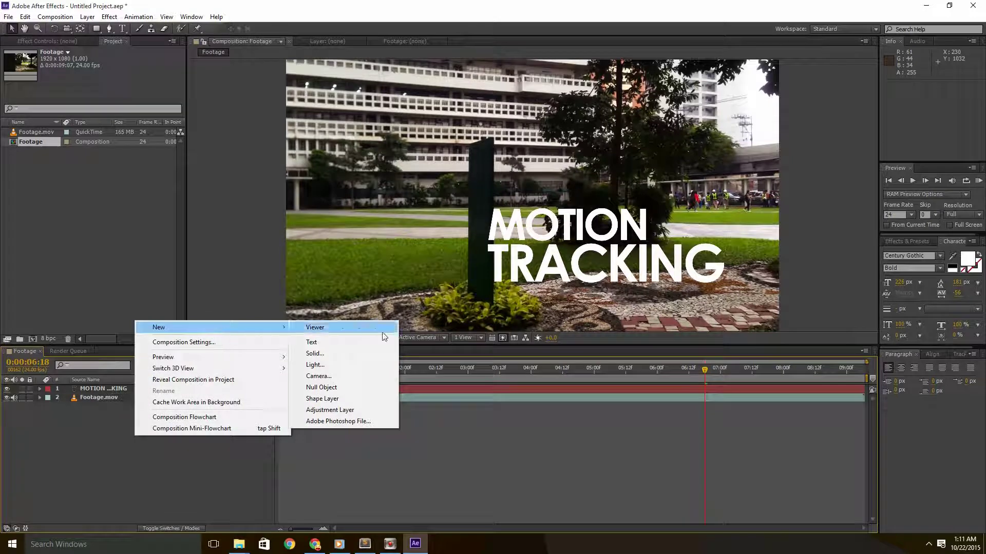
pyautogui.click(360, 389)
pyautogui.rightClick(102, 389)
pyautogui.click(147, 390)
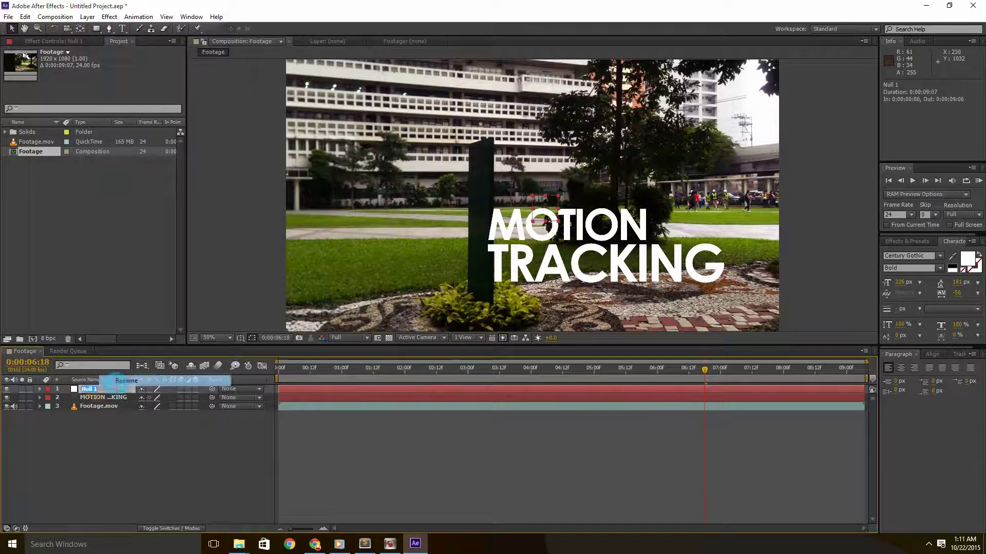
pyautogui.write('Trac')
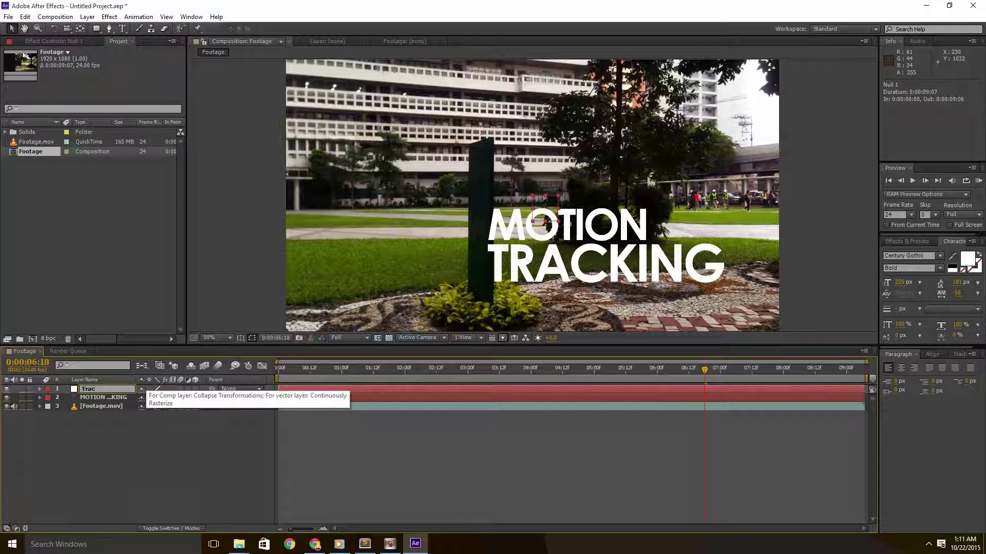
pyautogui.write('ker')
pyautogui.press('Return')
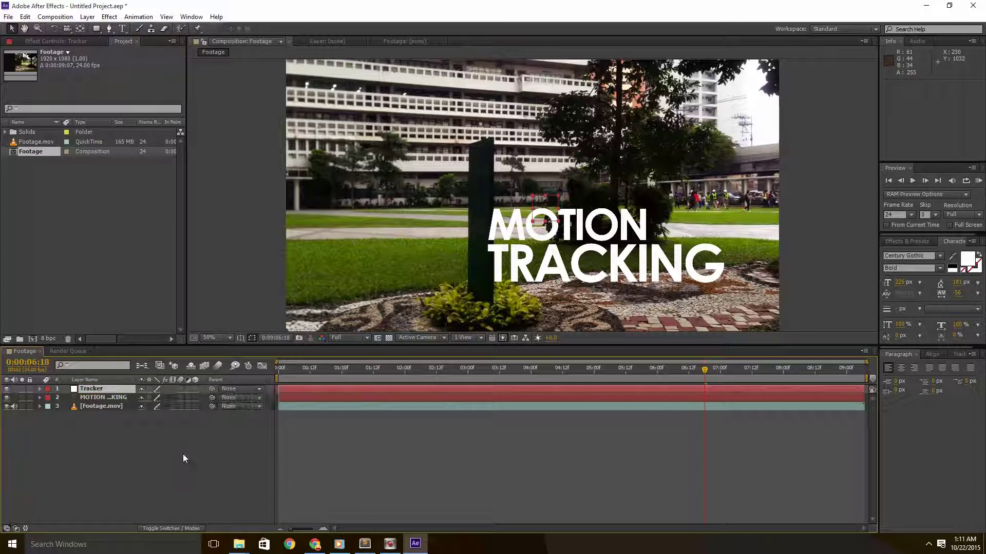
pyautogui.click(200, 454)
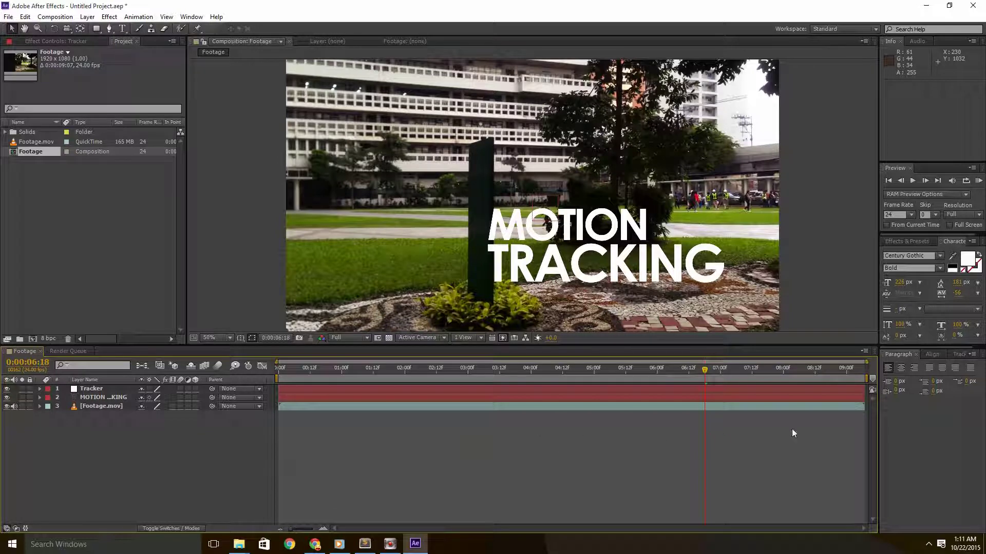
# Display the motion tracker controls and locate the Motion Tracking workspace option.
pyautogui.click(958, 355)
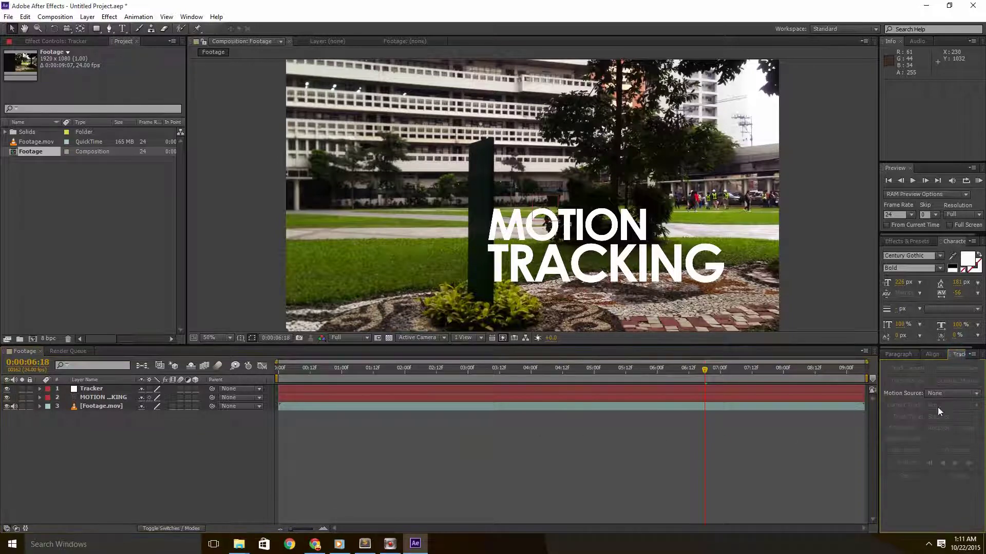
pyautogui.click(191, 17)
pyautogui.moveTo(261, 32)
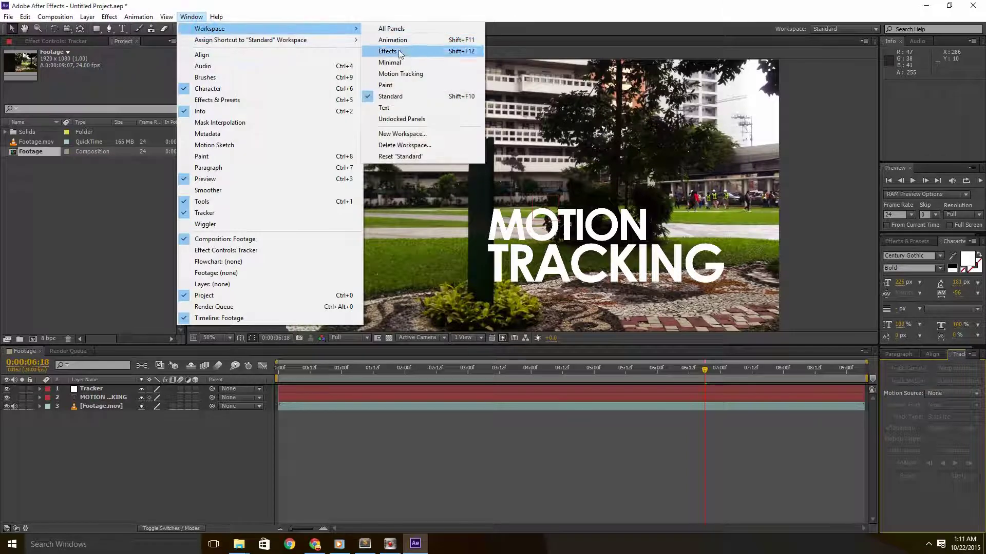
pyautogui.click(404, 74)
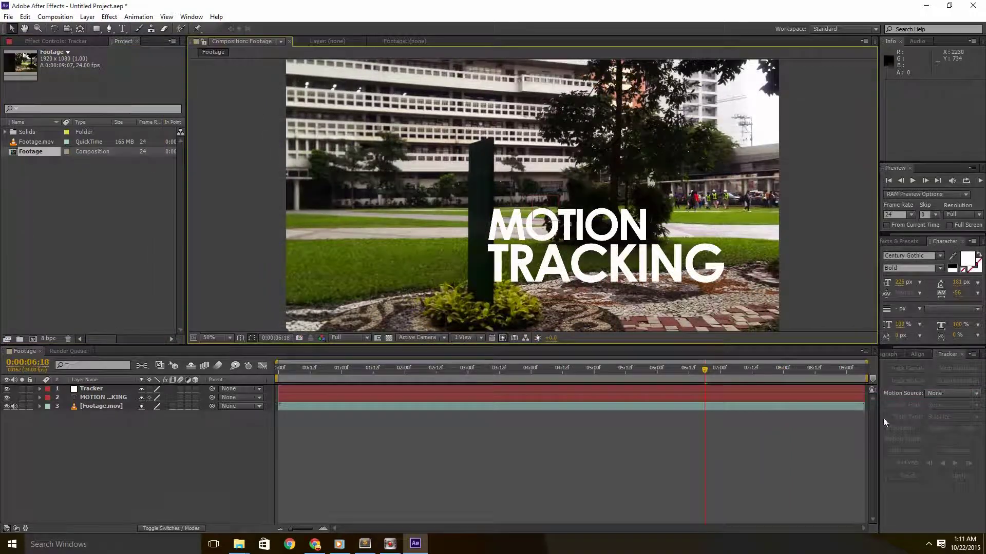
# Select the footage layer and set the tracker's motion source to Footage.mov.
pyautogui.click(90, 406)
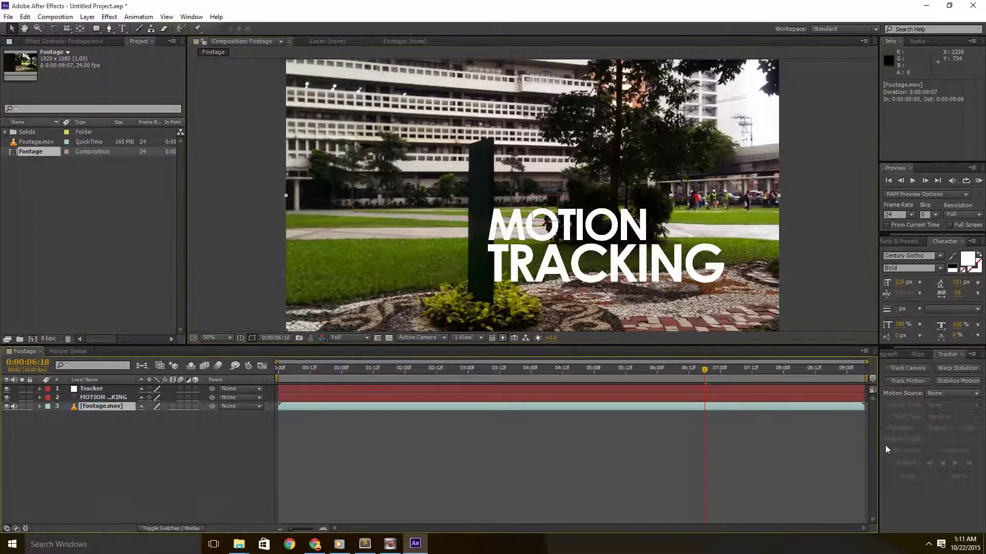
pyautogui.click(936, 397)
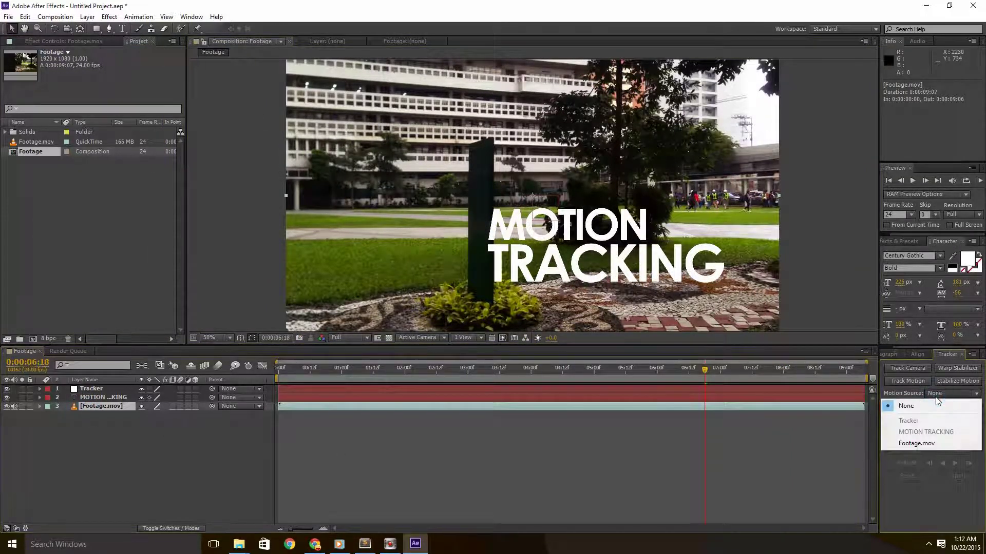
pyautogui.click(911, 444)
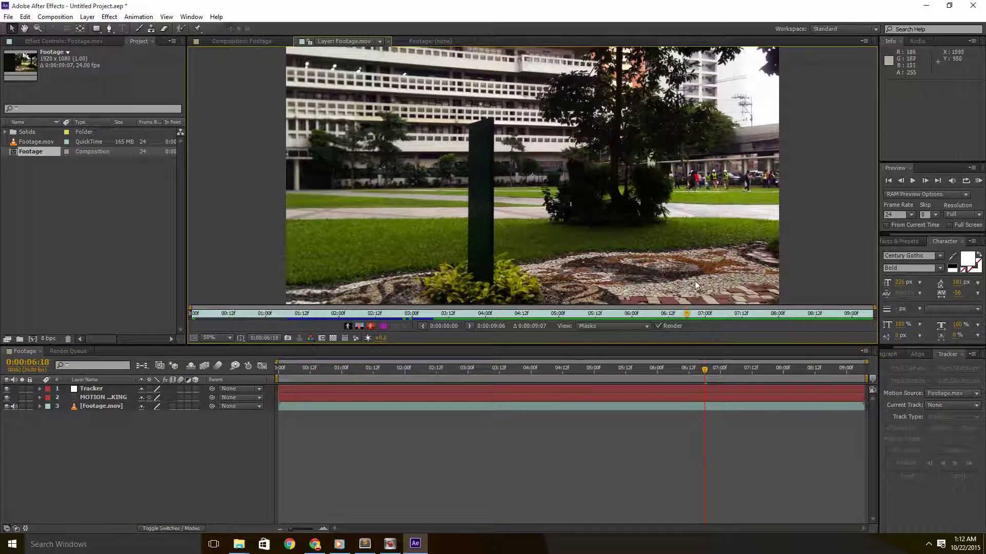
pyautogui.click(942, 405)
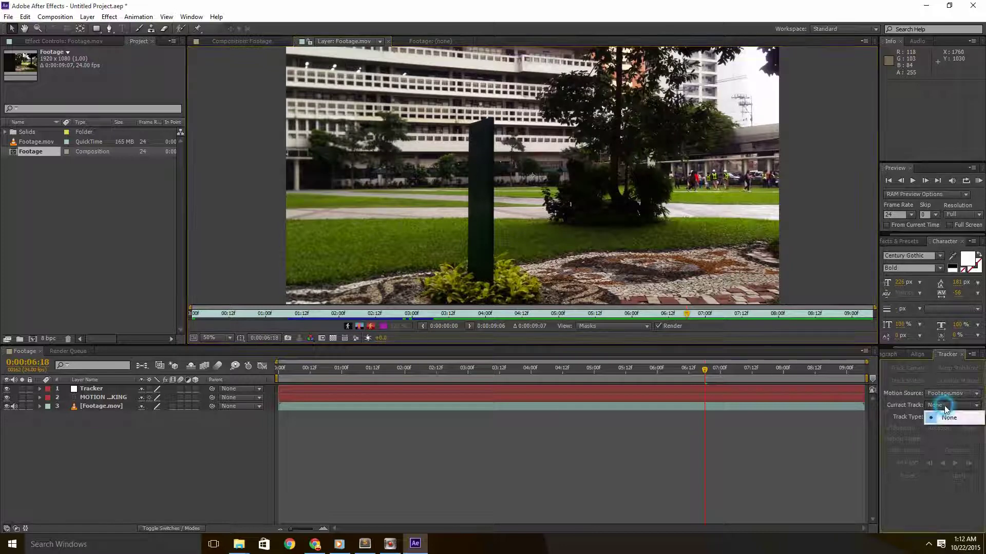
pyautogui.click(935, 406)
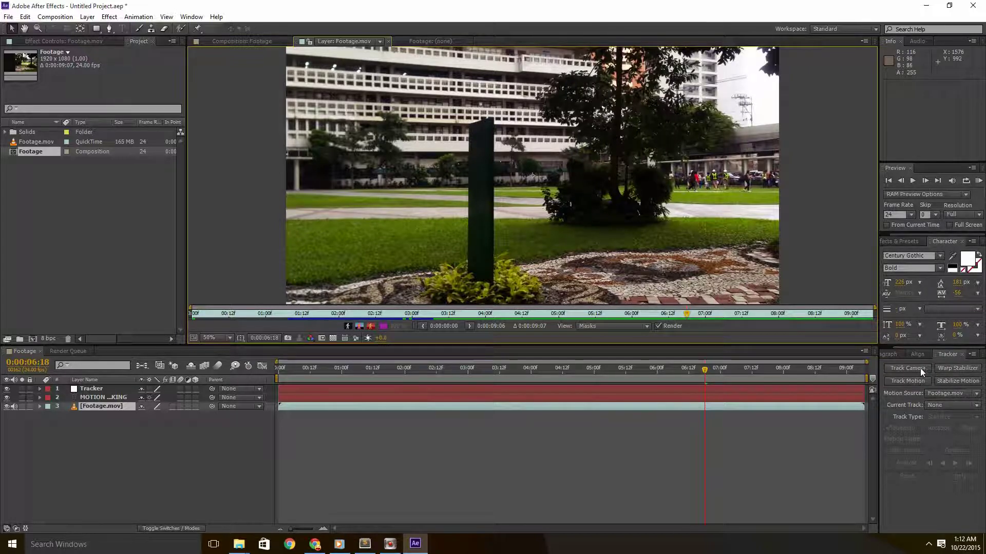
pyautogui.click(950, 394)
pyautogui.click(949, 394)
pyautogui.click(948, 405)
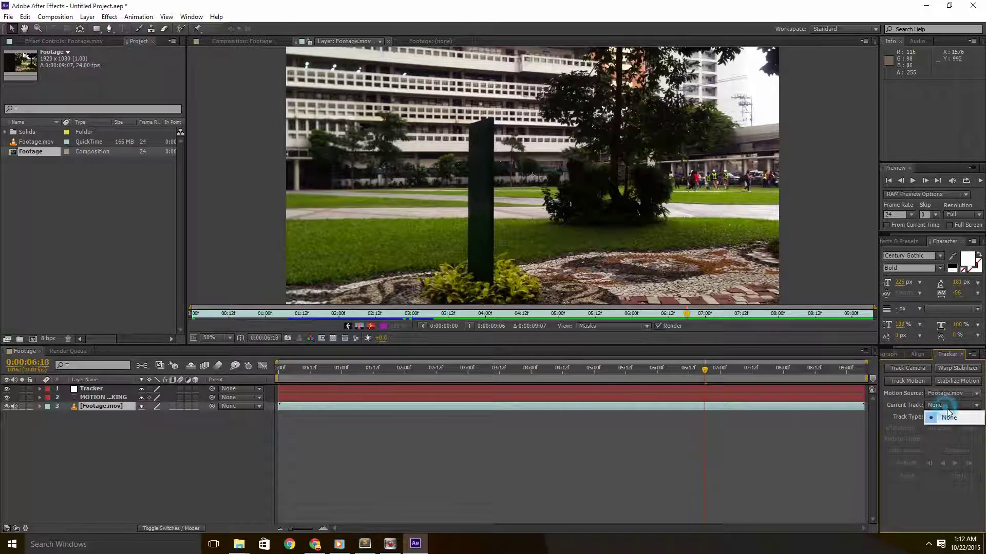
pyautogui.click(954, 394)
pyautogui.click(964, 399)
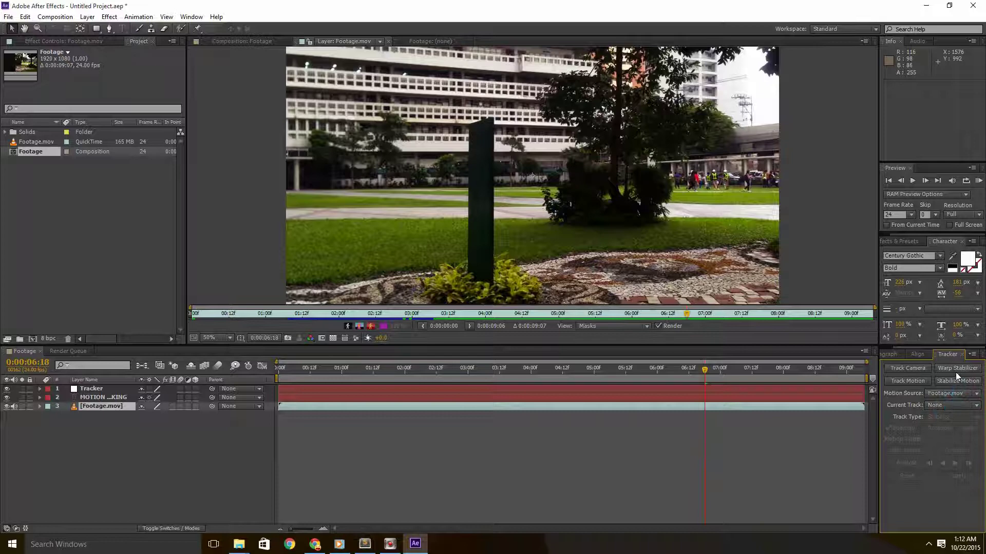
# Start a motion track on the Footage.mov layer with position tracking.
pyautogui.click(904, 382)
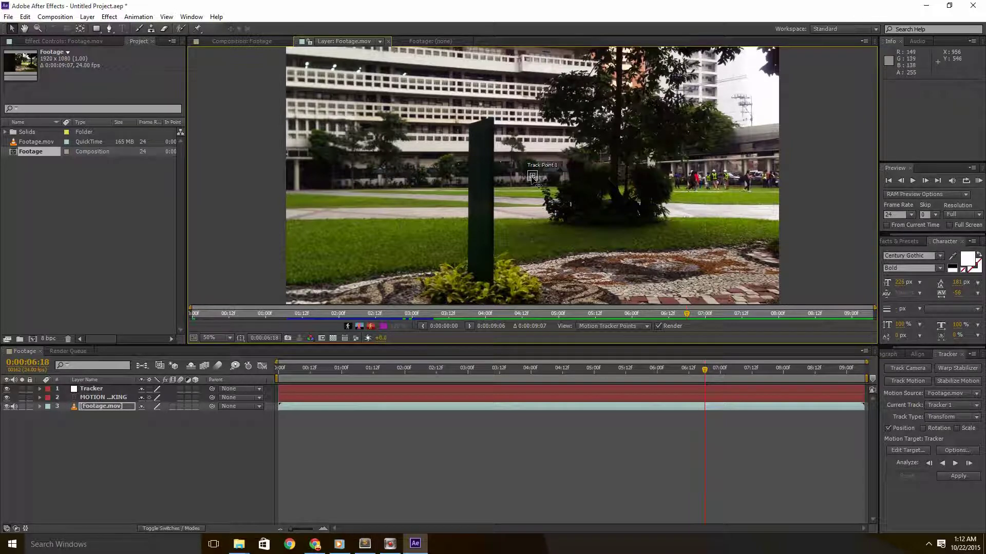
pyautogui.scroll(-2, 590, 262)
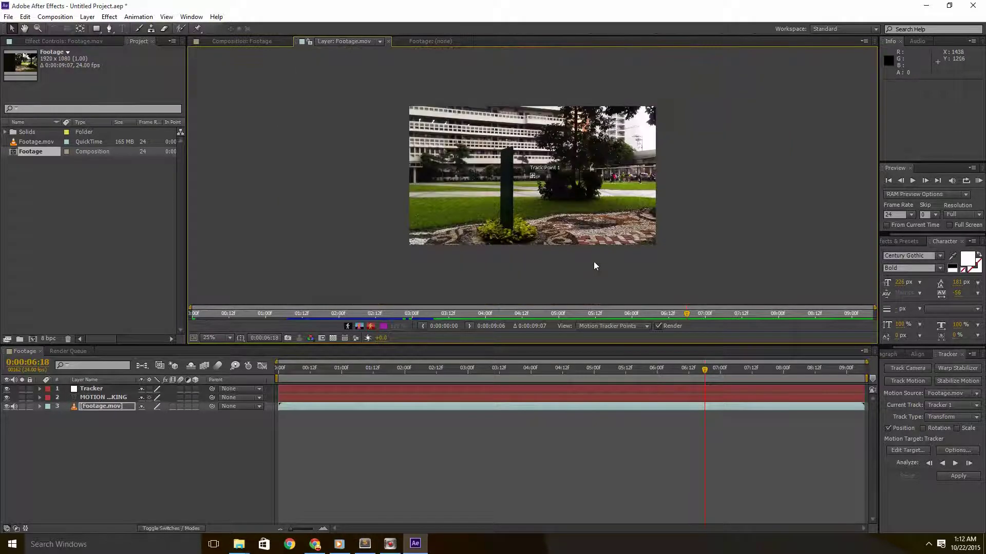
pyautogui.scroll(2, 593, 261)
pyautogui.press('.')
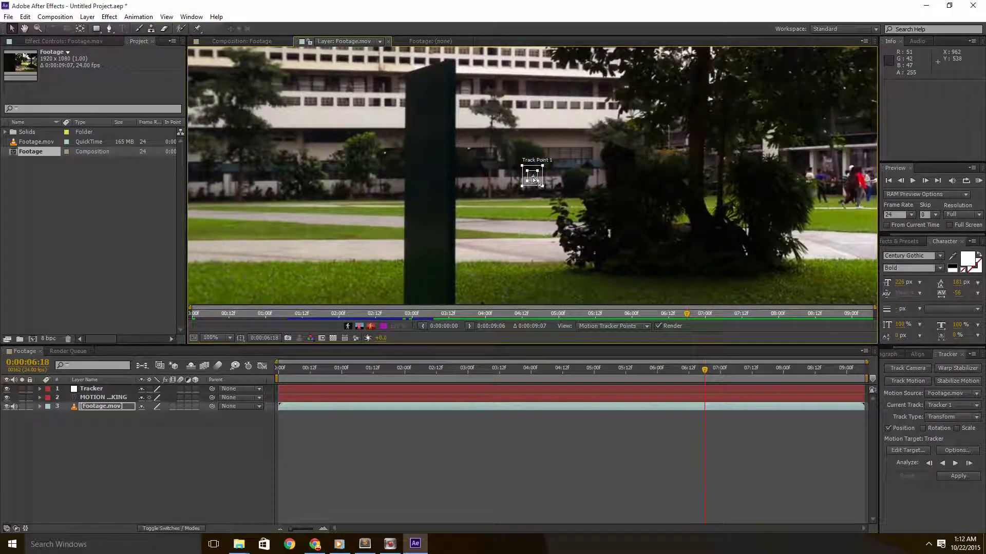
# Move the track point to the path edge beside the green pole and enlarge its feature and search regions.
pyautogui.moveTo(533, 179); pyautogui.dragTo(355, 245)
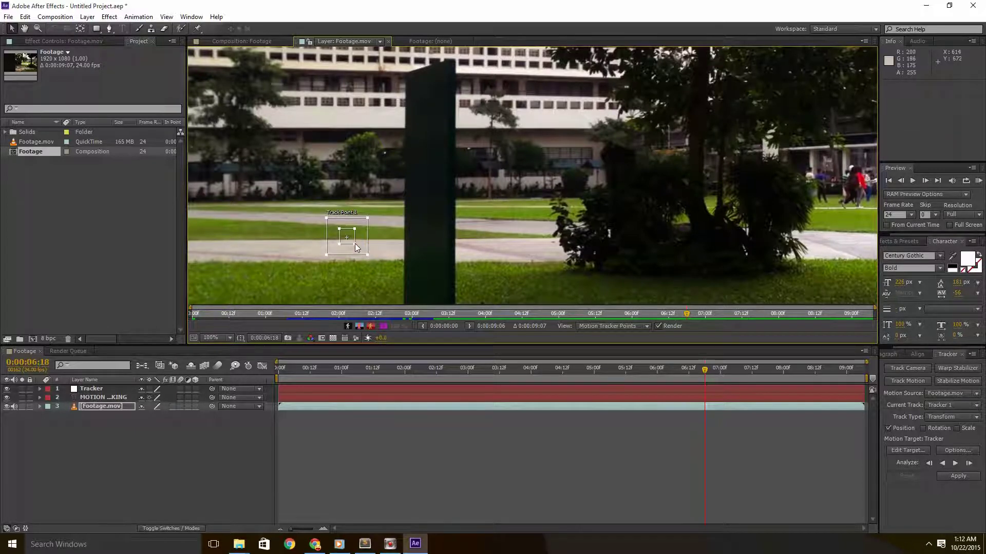
pyautogui.scroll(1, 358, 250)
pyautogui.moveTo(533, 178); pyautogui.dragTo(483, 180)
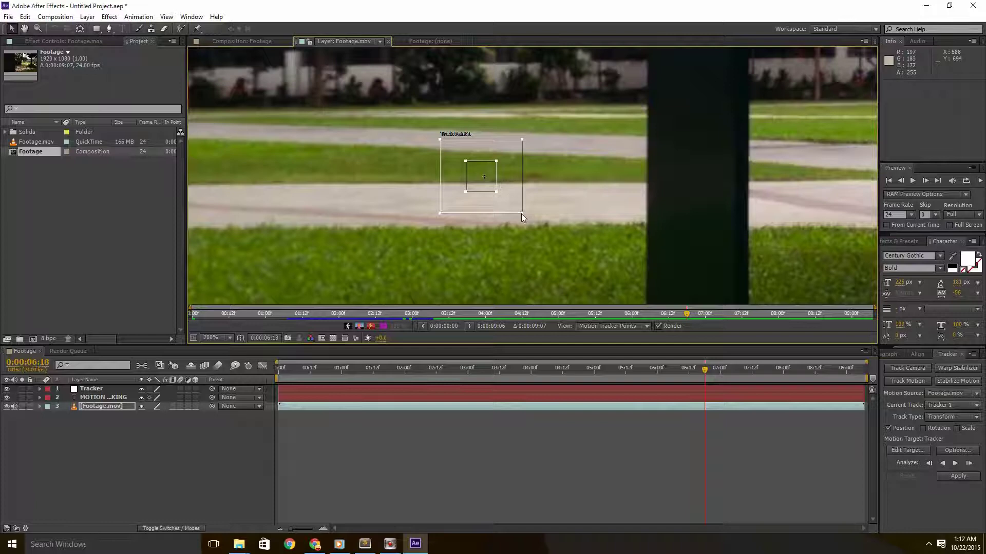
pyautogui.moveTo(522, 214); pyautogui.dragTo(503, 181)
pyautogui.scroll(-4, 578, 208)
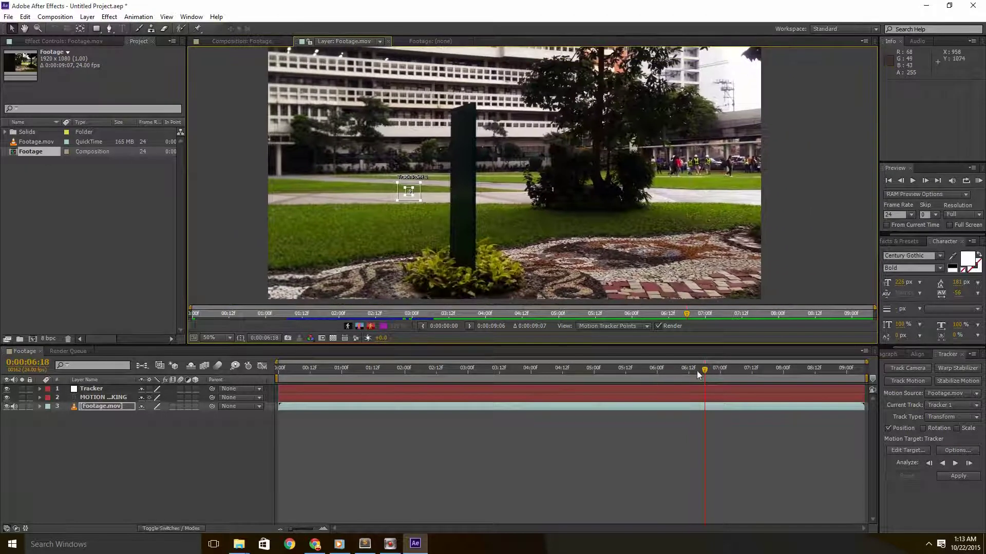
# Go to 0:00:01:04 and place the track point on the top corner of the green pole.
pyautogui.moveTo(397, 373)
pyautogui.mouseDown()
pyautogui.moveTo(334, 374)
pyautogui.moveTo(399, 369)
pyautogui.moveTo(381, 366)
pyautogui.mouseUp()
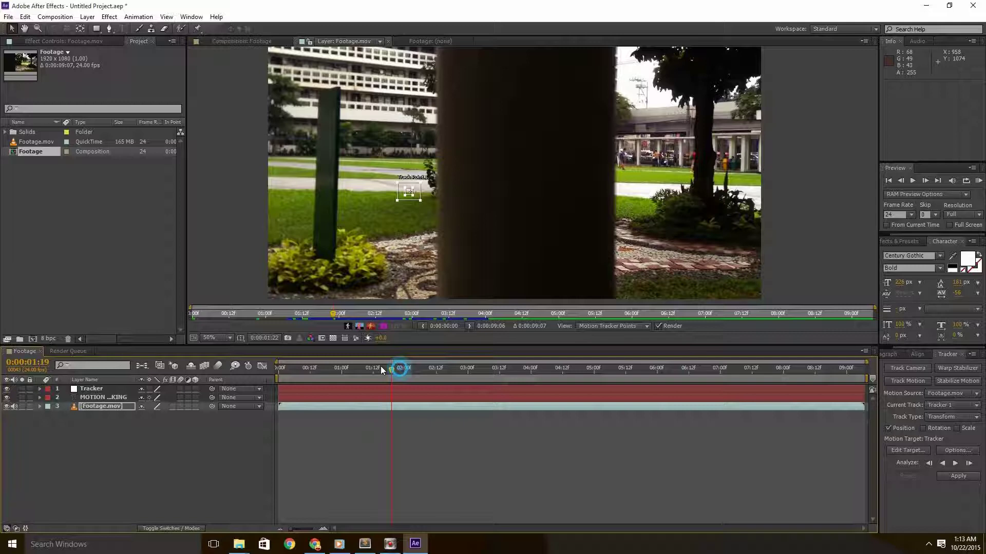
pyautogui.moveTo(346, 367); pyautogui.dragTo(351, 368)
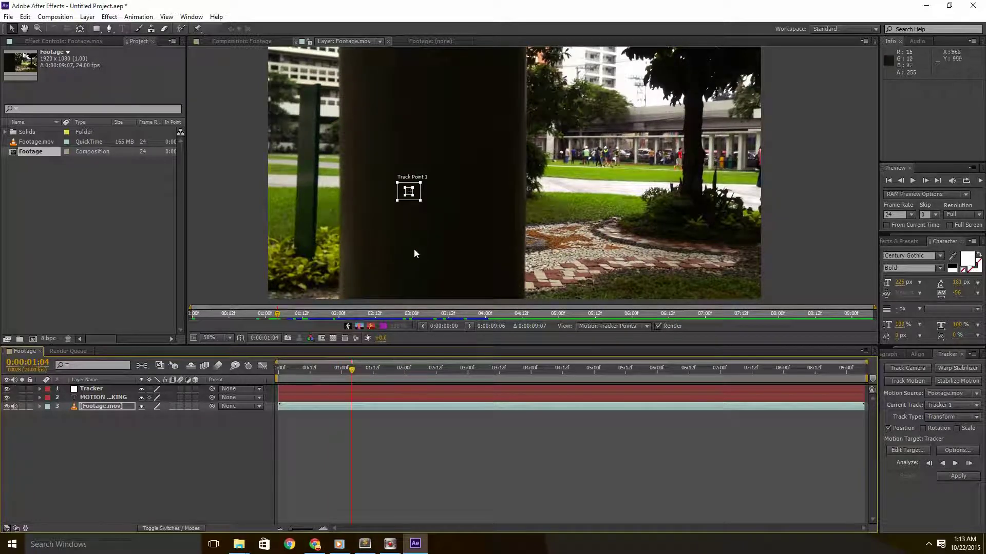
pyautogui.moveTo(369, 212); pyautogui.dragTo(462, 246)
pyautogui.scroll(1, 457, 244)
pyautogui.moveTo(409, 189); pyautogui.dragTo(514, 298)
pyautogui.moveTo(628, 293); pyautogui.dragTo(445, 77)
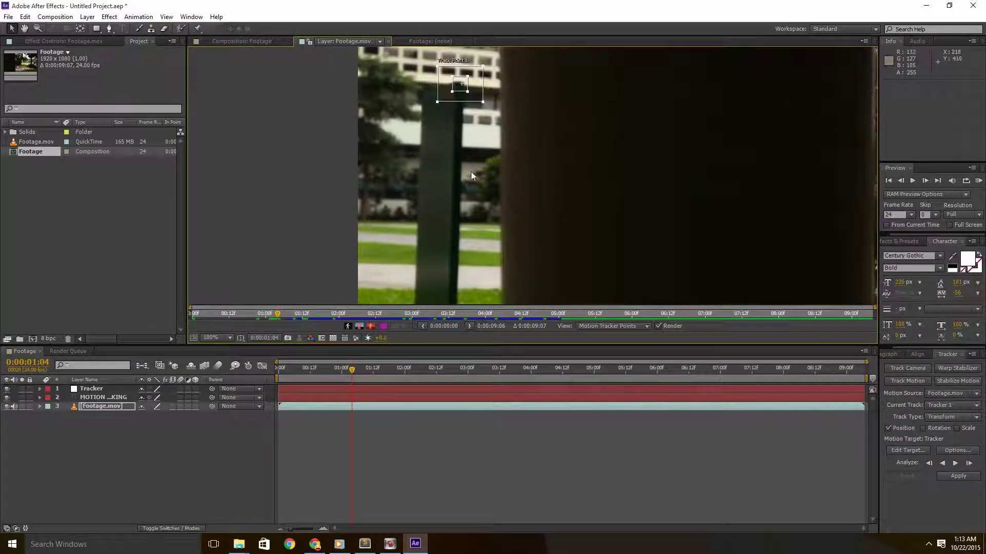
# Move the track point to the leaves at the pole's base and enlarge its feature region.
pyautogui.scroll(-1, 474, 181)
pyautogui.moveTo(490, 193); pyautogui.dragTo(491, 171)
pyautogui.moveTo(489, 109); pyautogui.dragTo(482, 290)
pyautogui.scroll(1, 488, 291)
pyautogui.scroll(1, 534, 180)
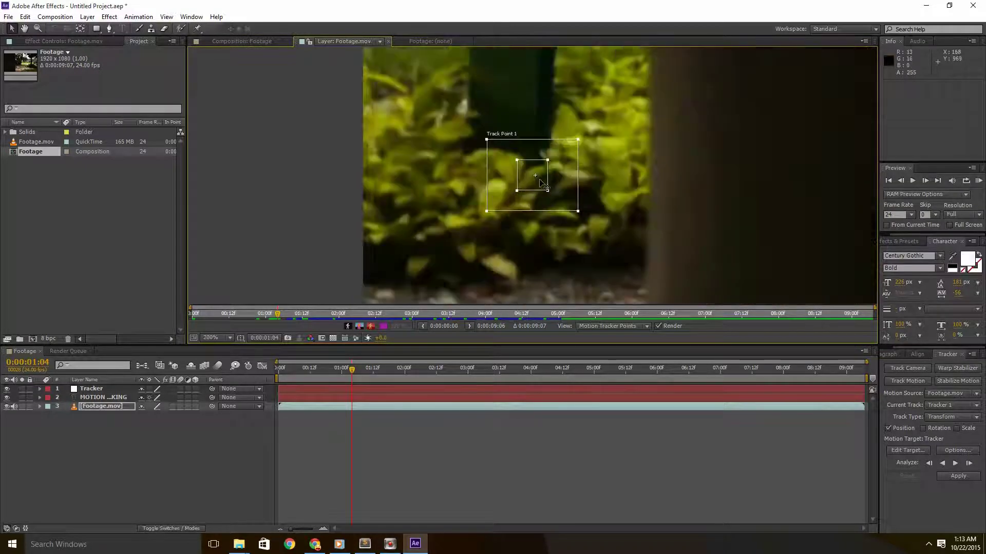
pyautogui.moveTo(547, 191); pyautogui.dragTo(590, 226)
pyautogui.scroll(-2, 560, 201)
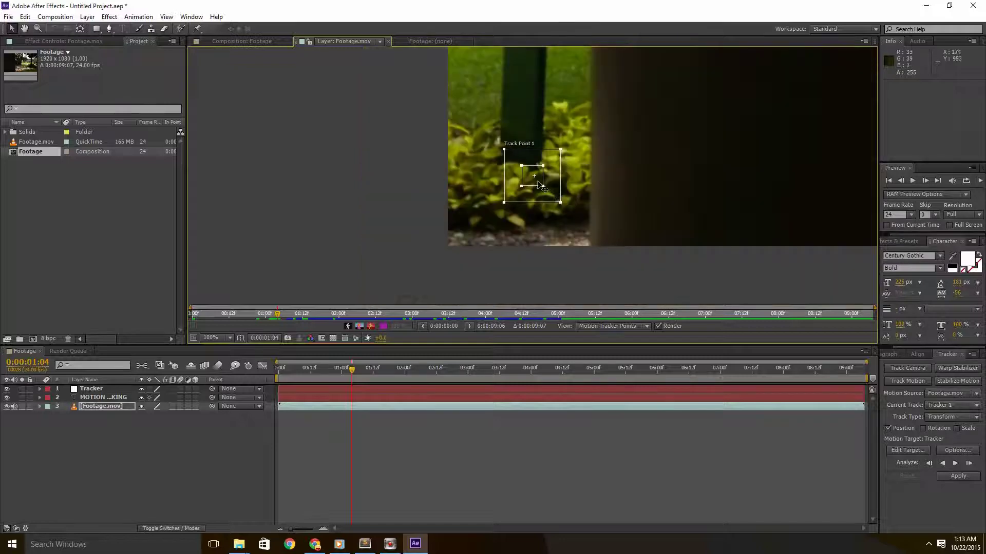
pyautogui.moveTo(540, 186); pyautogui.dragTo(542, 180)
# Move the track point from the leaves back to the top of the green pole.
pyautogui.scroll(-2, 609, 159)
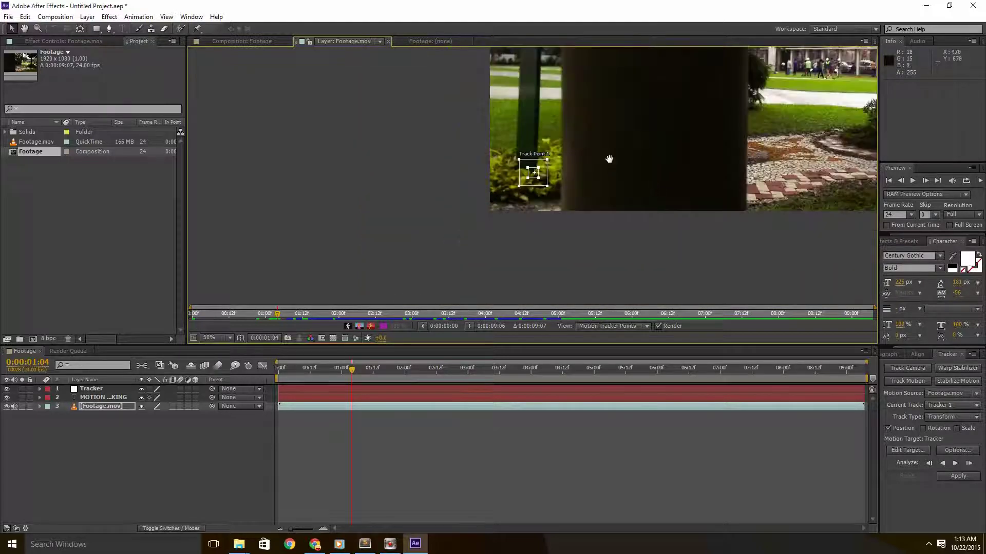
pyautogui.moveTo(609, 159); pyautogui.dragTo(573, 237)
pyautogui.moveTo(497, 249); pyautogui.dragTo(498, 91)
pyautogui.scroll(1, 537, 133)
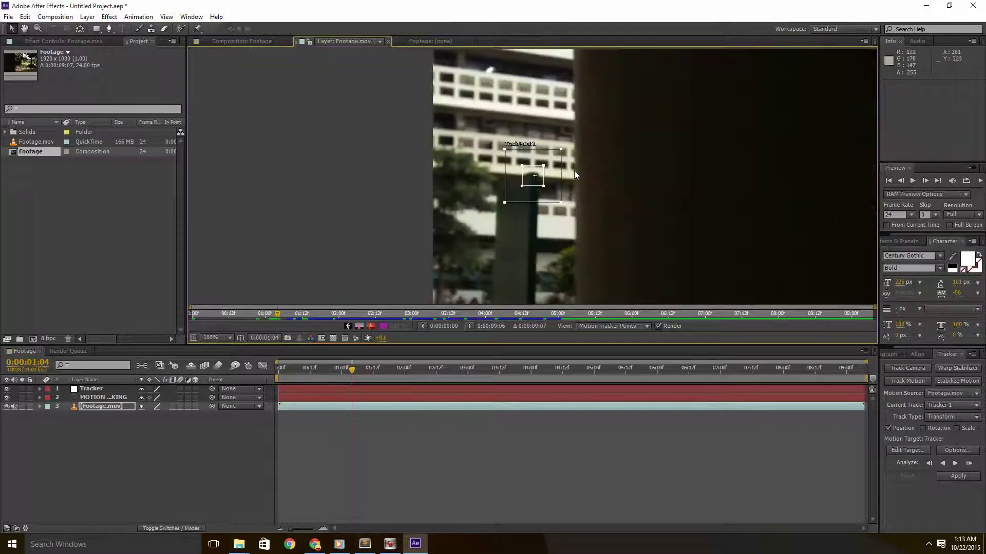
pyautogui.moveTo(618, 200); pyautogui.dragTo(581, 195)
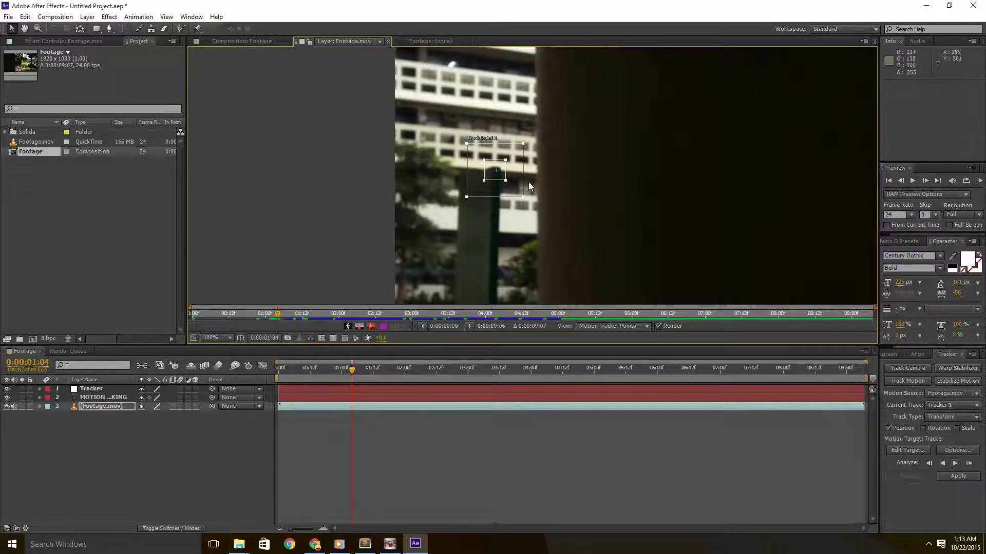
# Analyze the motion forward from 0:00:01:04 and stop the analysis at 0:00:02:19.
pyautogui.scroll(-2, 513, 216)
pyautogui.moveTo(534, 224); pyautogui.dragTo(511, 175)
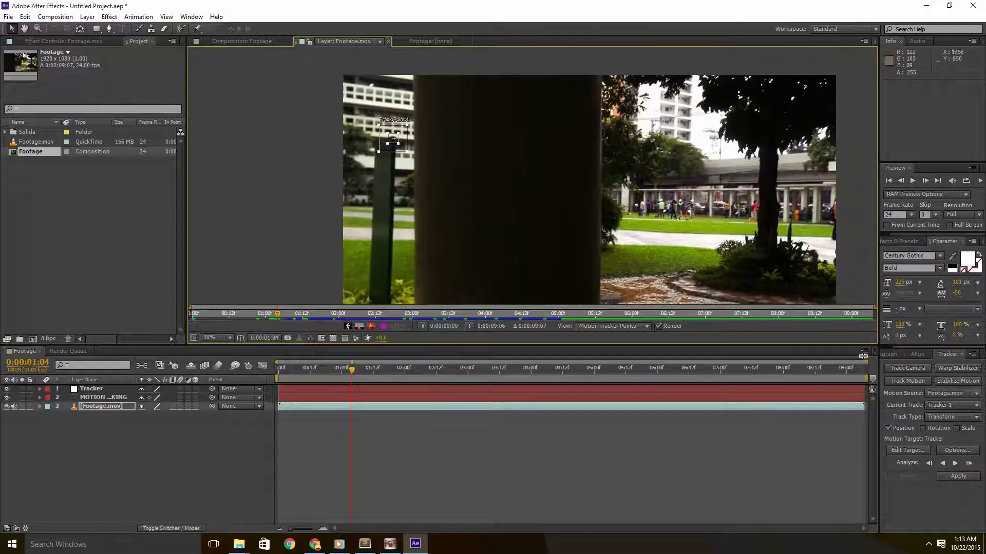
pyautogui.click(955, 464)
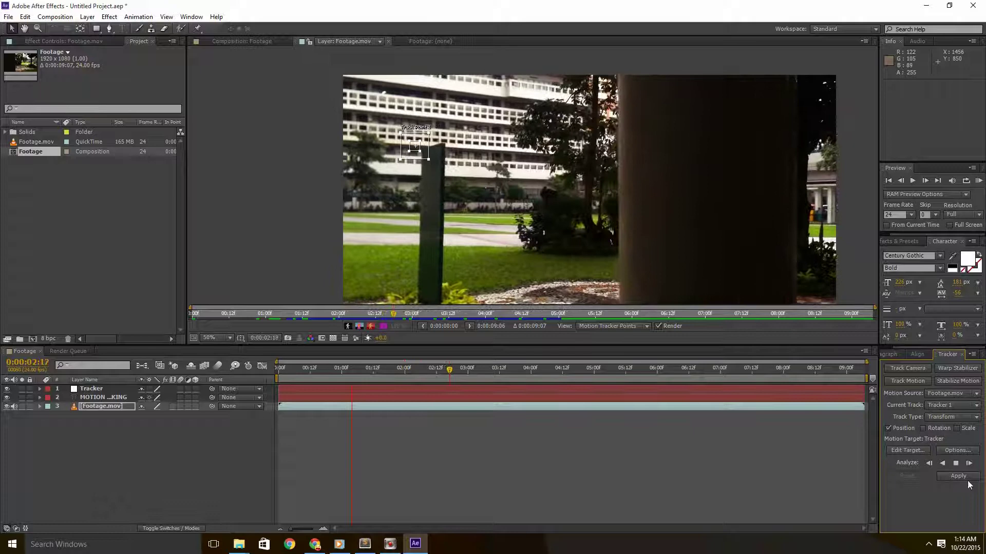
pyautogui.click(955, 464)
# Step back through the tracked frames to 0:00:02:02 and reposition the track point on the pole's top corner.
pyautogui.scroll(4, 625, 213)
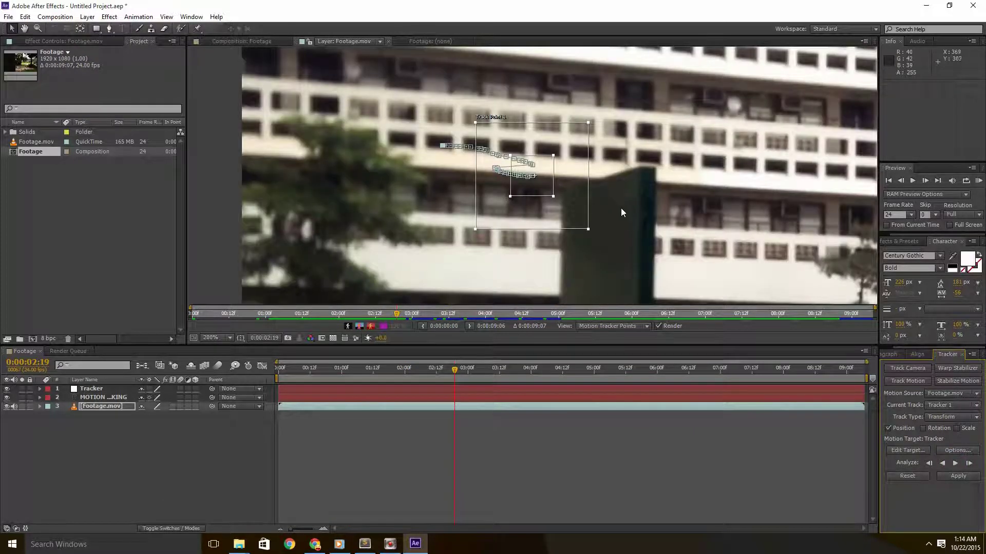
pyautogui.click(621, 208)
pyautogui.press('pagedown')
pyautogui.press('pagedown')
pyautogui.press('pagedown')
pyautogui.press('pagedown')
pyautogui.press('pagedown')
pyautogui.press('pagedown')
pyautogui.press('pageup')
pyautogui.press('pageup')
pyautogui.press('pageup')
pyautogui.press('pageup')
pyautogui.press('pageup')
pyautogui.press('pageup')
pyautogui.press('pageup')
pyautogui.press('pageup')
pyautogui.press('pageup')
pyautogui.press('pageup')
pyautogui.press('pageup')
pyautogui.press('pageup')
pyautogui.press('pageup')
pyautogui.press('pageup')
pyautogui.press('pageup')
pyautogui.press('pageup')
pyautogui.press('pageup')
pyautogui.press('pageup')
pyautogui.press('pageup')
pyautogui.press('pageup')
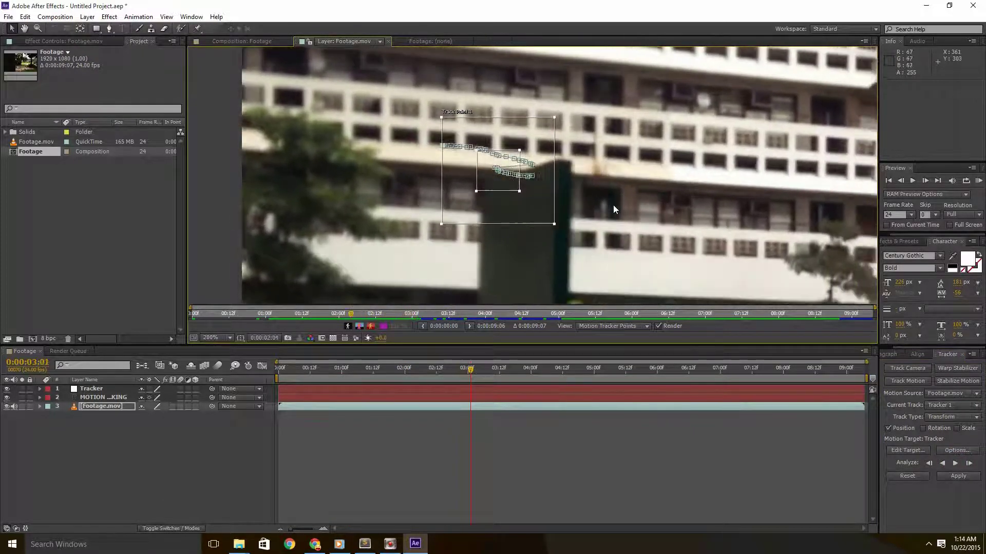
pyautogui.press('space')
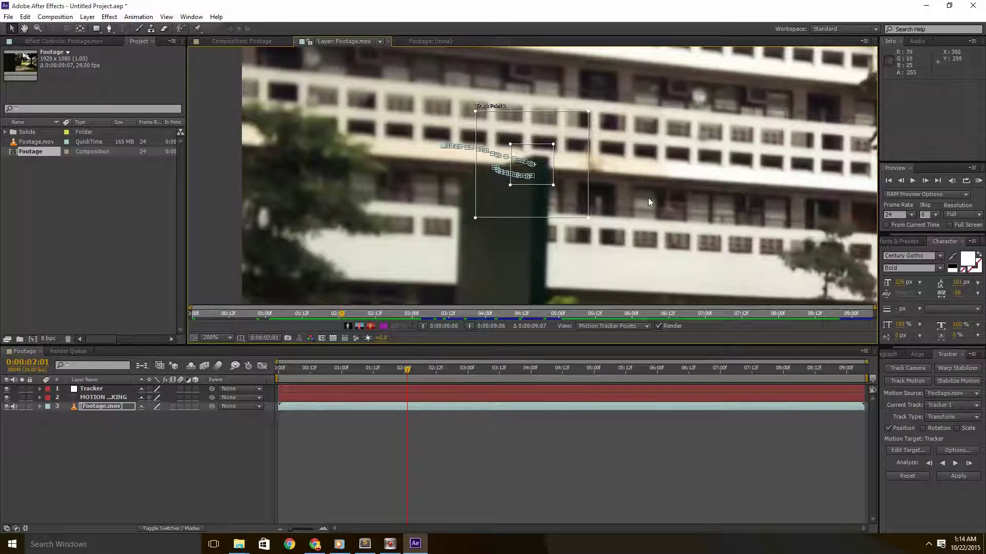
pyautogui.press('pagedown')
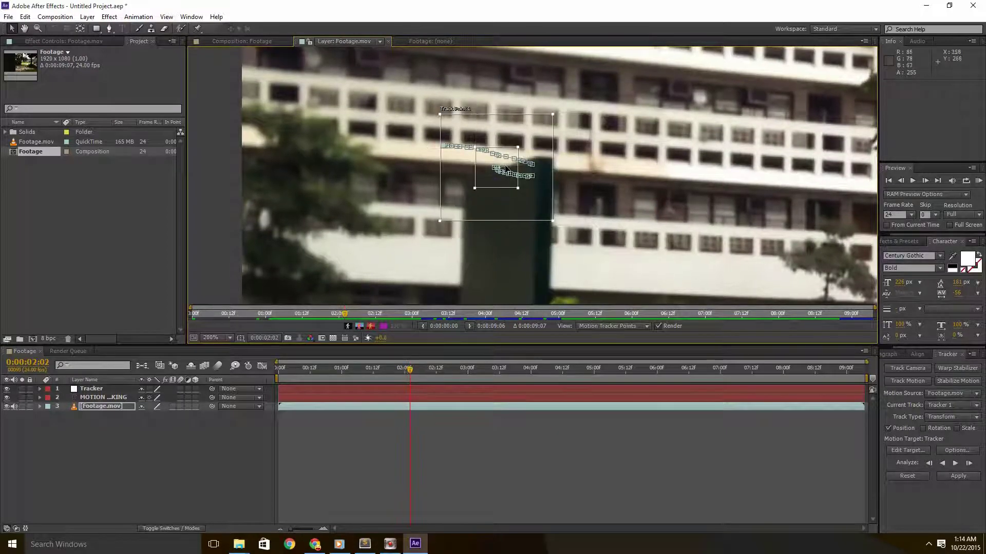
pyautogui.scroll(1, 505, 169)
pyautogui.moveTo(547, 218); pyautogui.dragTo(510, 217)
pyautogui.moveTo(473, 184); pyautogui.dragTo(579, 197)
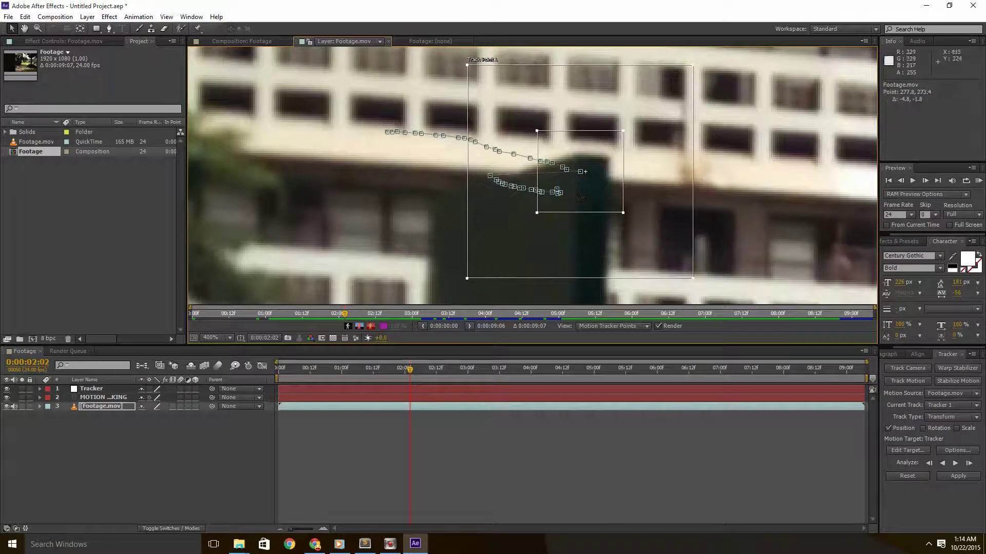
# Analyze the motion forward again from 0:00:02:02 and stop at 0:00:03:01.
pyautogui.scroll(-4, 750, 274)
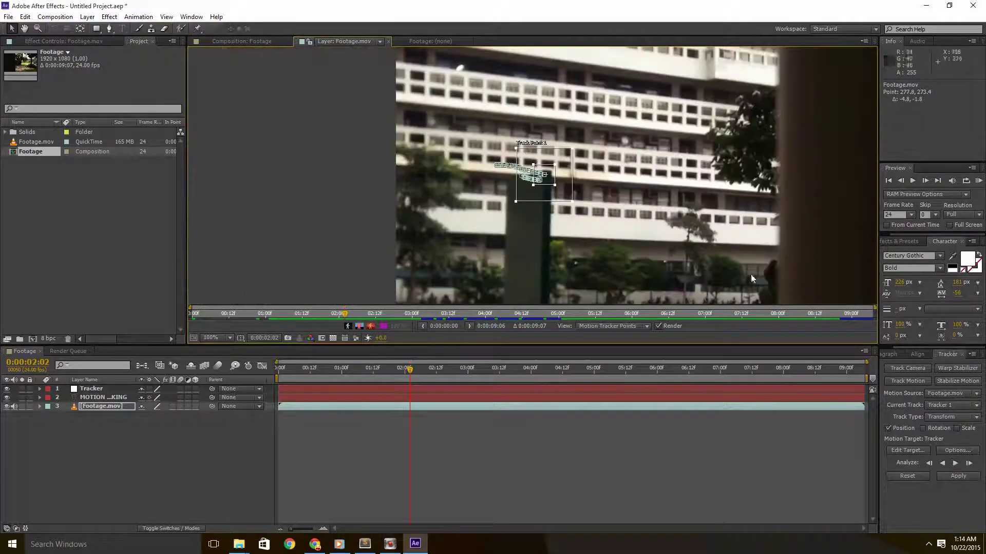
pyautogui.click(955, 463)
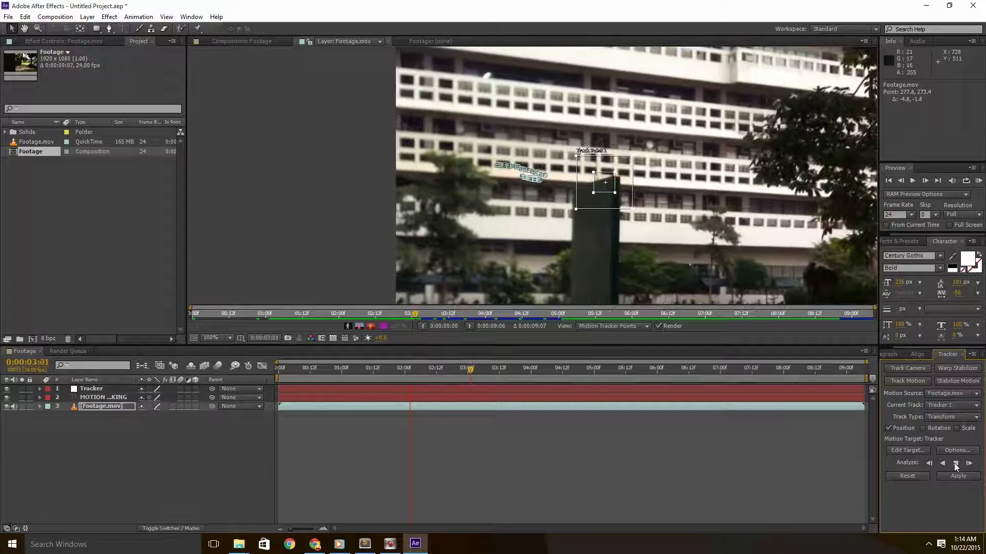
pyautogui.click(955, 463)
# Step through the tracked frames at the pole's top and reset the tracker to discard the analysis.
pyautogui.scroll(4, 560, 198)
pyautogui.press('pageup')
pyautogui.press('pageup')
pyautogui.press('pageup')
pyautogui.press('pageup')
pyautogui.press('pageup')
pyautogui.press('pageup')
pyautogui.press('pageup')
pyautogui.press('pageup')
pyautogui.press('pageup')
pyautogui.press('pageup')
pyautogui.press('pageup')
pyautogui.press('pageup')
pyautogui.press('pageup')
pyautogui.press('pageup')
pyautogui.press('pageup')
pyautogui.press('pageup')
pyautogui.press('pageup')
pyautogui.press('pageup')
pyautogui.press('pageup')
pyautogui.press('pageup')
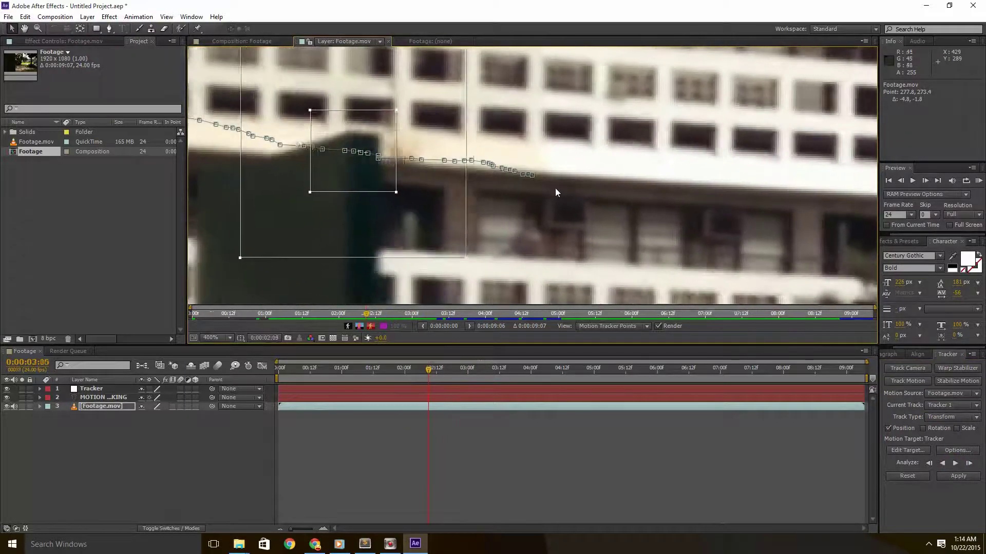
pyautogui.press('pagedown')
pyautogui.press('pagedown')
pyautogui.press('pagedown')
pyautogui.press('pagedown')
pyautogui.press('pagedown')
pyautogui.press('pagedown')
pyautogui.press('pagedown')
pyautogui.press('pagedown')
pyautogui.press('pagedown')
pyautogui.press('pagedown')
pyautogui.press('pagedown')
pyautogui.press('pagedown')
pyautogui.press('pagedown')
pyautogui.press('pagedown')
pyautogui.press('pagedown')
pyautogui.press('pagedown')
pyautogui.press('pageup')
pyautogui.press('pageup')
pyautogui.press('pageup')
pyautogui.press('pageup')
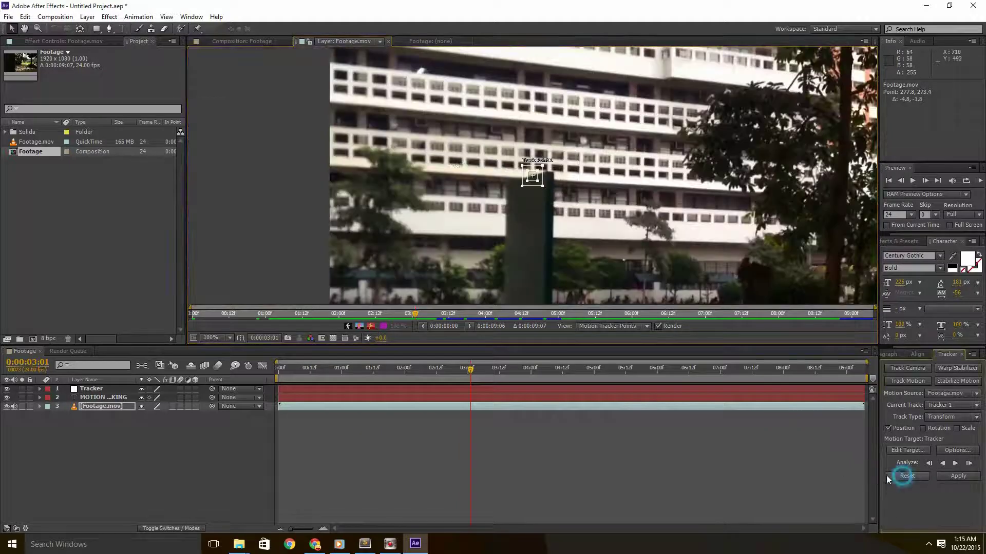
pyautogui.scroll(-1, 497, 240)
# Move the current time to 0:00:00:23, where the pole's base emerges from behind the dark column.
pyautogui.moveTo(513, 236); pyautogui.dragTo(479, 150)
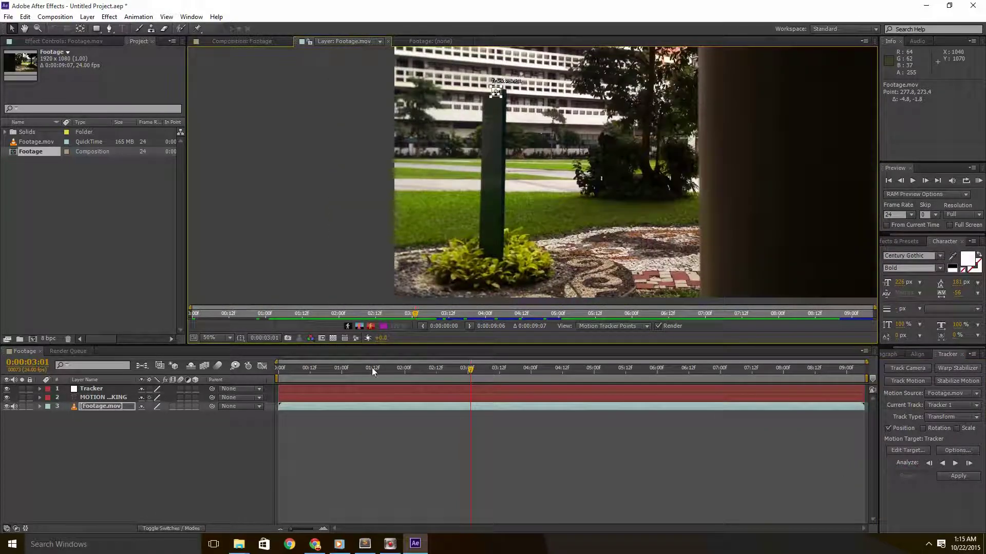
pyautogui.click(314, 370)
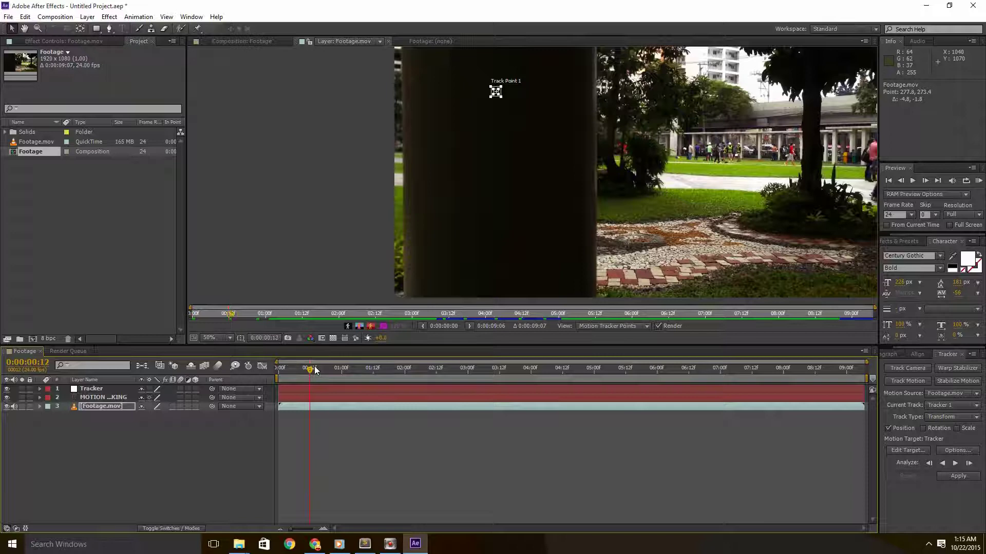
pyautogui.moveTo(315, 371); pyautogui.dragTo(342, 370)
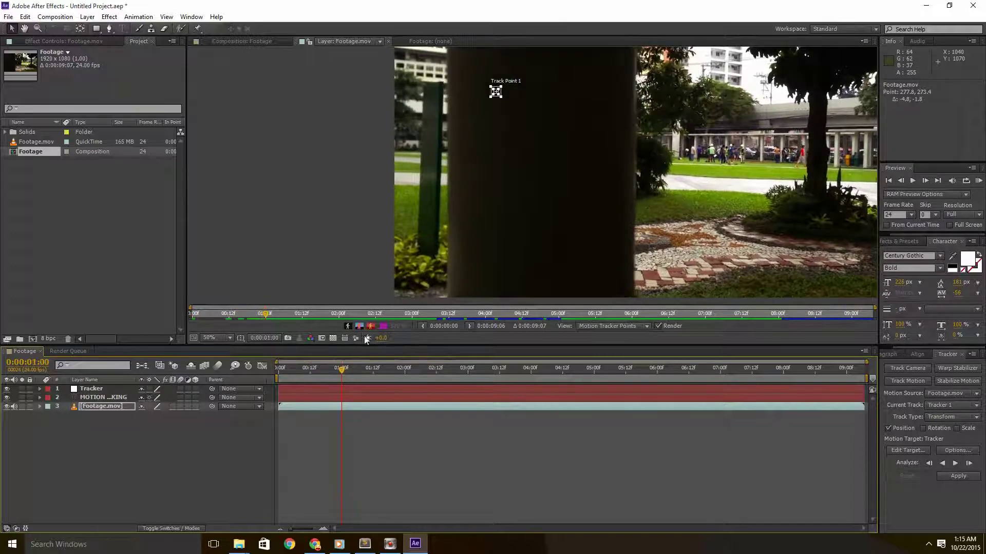
pyautogui.press('pageup')
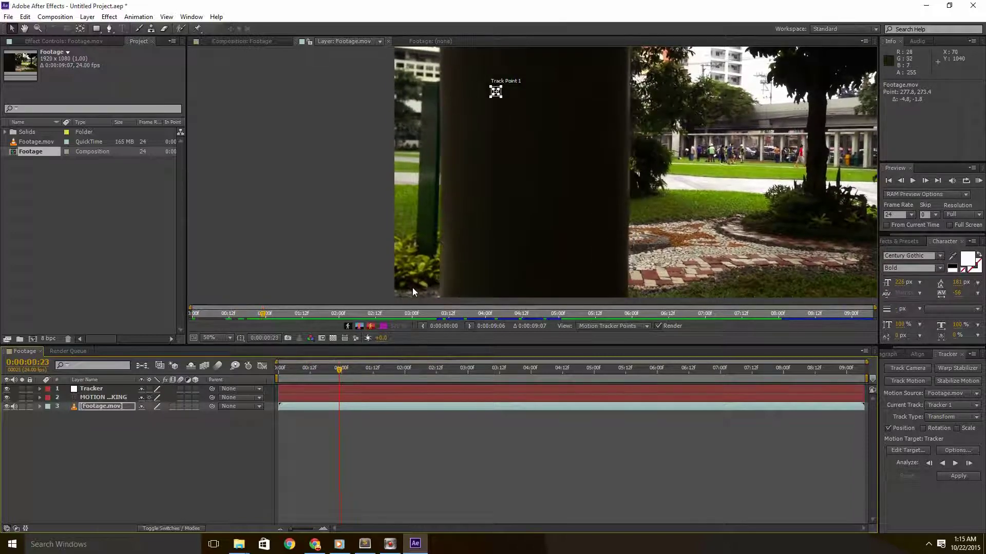
# Move the track point onto the leaves at the pole's base and enlarge its feature and search regions.
pyautogui.click(497, 96)
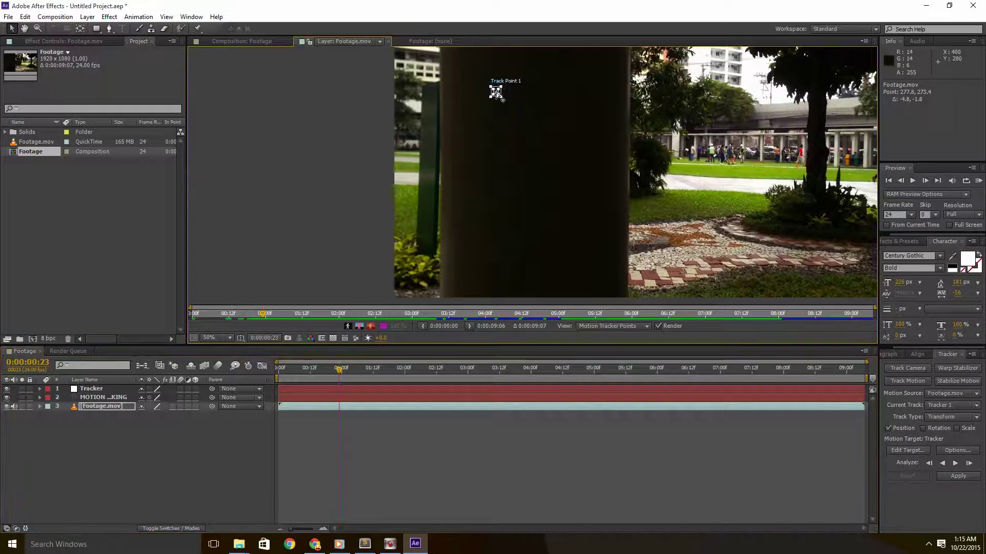
pyautogui.scroll(1, 499, 116)
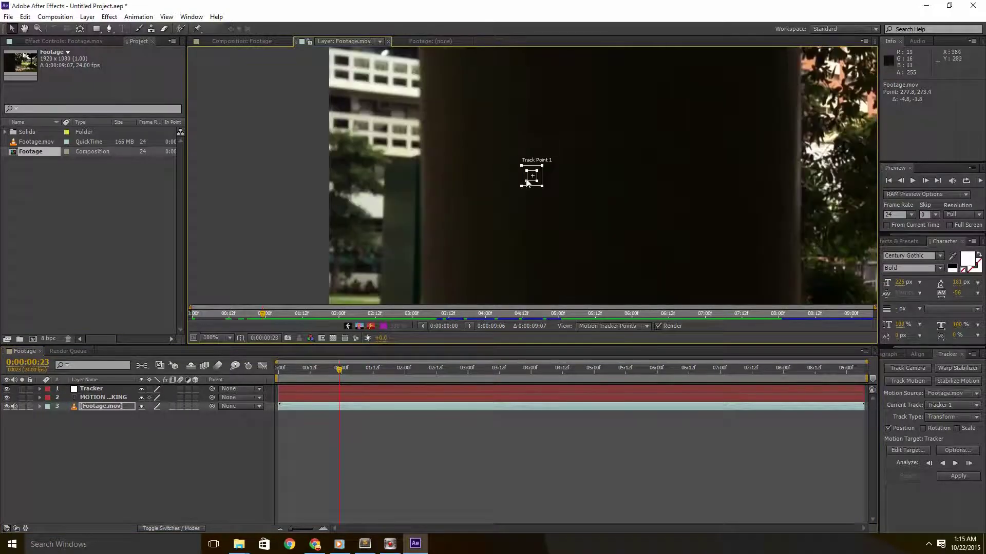
pyautogui.moveTo(530, 174); pyautogui.dragTo(454, 224)
pyautogui.press('space')
pyautogui.scroll(2, 557, 220)
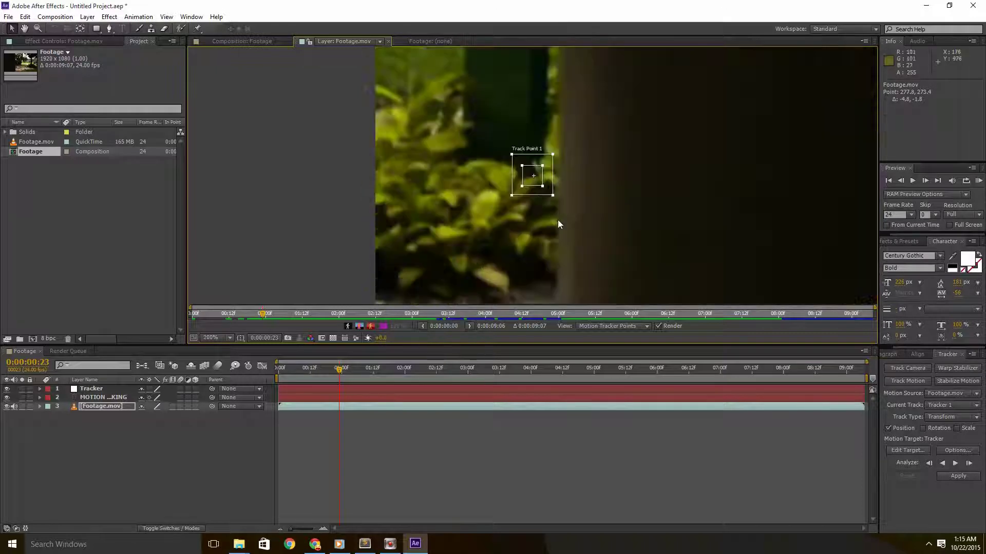
pyautogui.moveTo(574, 214); pyautogui.dragTo(596, 233)
pyautogui.moveTo(552, 196)
pyautogui.mouseDown()
pyautogui.moveTo(568, 208)
pyautogui.moveTo(520, 191)
pyautogui.moveTo(546, 193)
pyautogui.moveTo(561, 214)
pyautogui.moveTo(534, 193)
pyautogui.mouseUp()
pyautogui.scroll(-1, 532, 190)
# Go to 0:00:00:22 and analyze the track point's motion forward through 0:00:08:04.
pyautogui.press('pageup')
pyautogui.press('.')
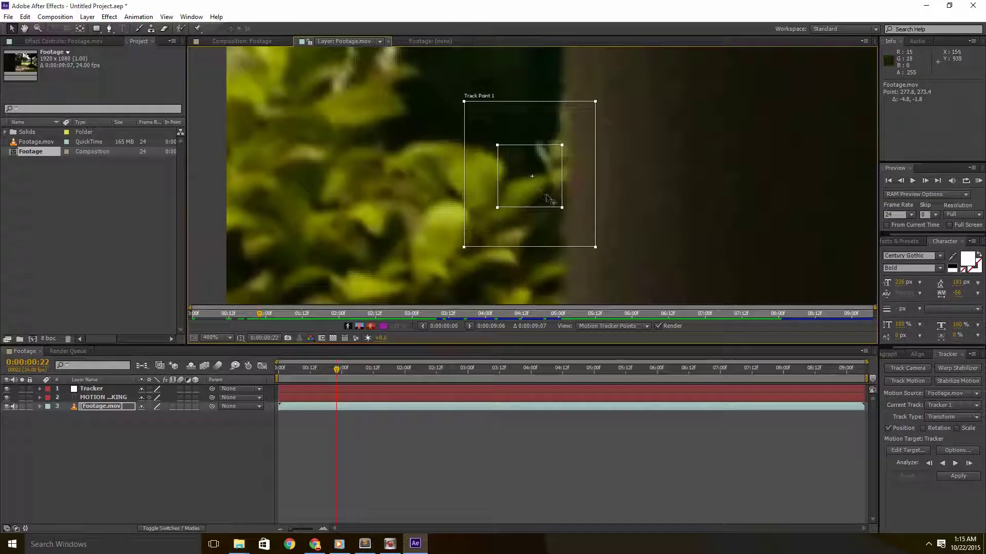
pyautogui.press(',')
pyautogui.press(',')
pyautogui.moveTo(547, 194); pyautogui.dragTo(548, 190)
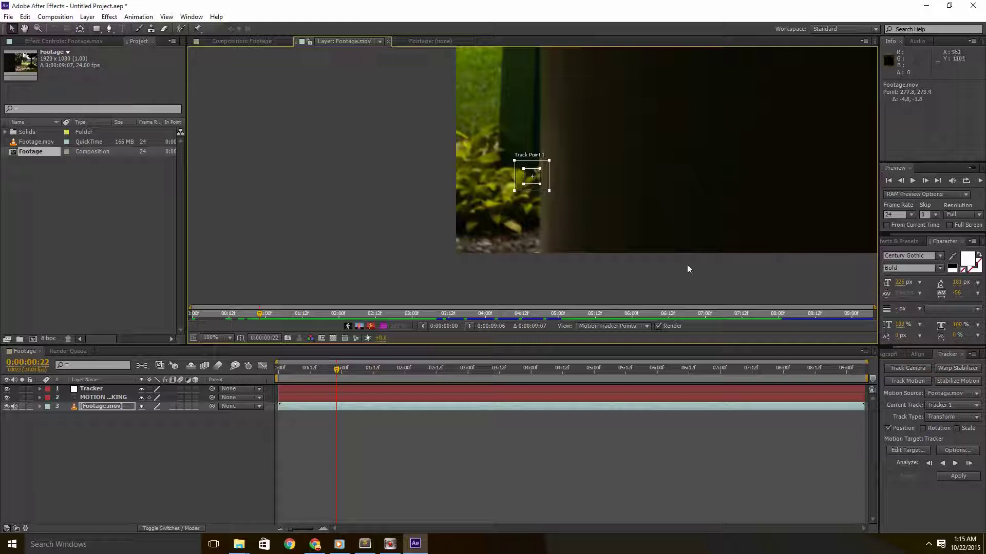
pyautogui.click(956, 464)
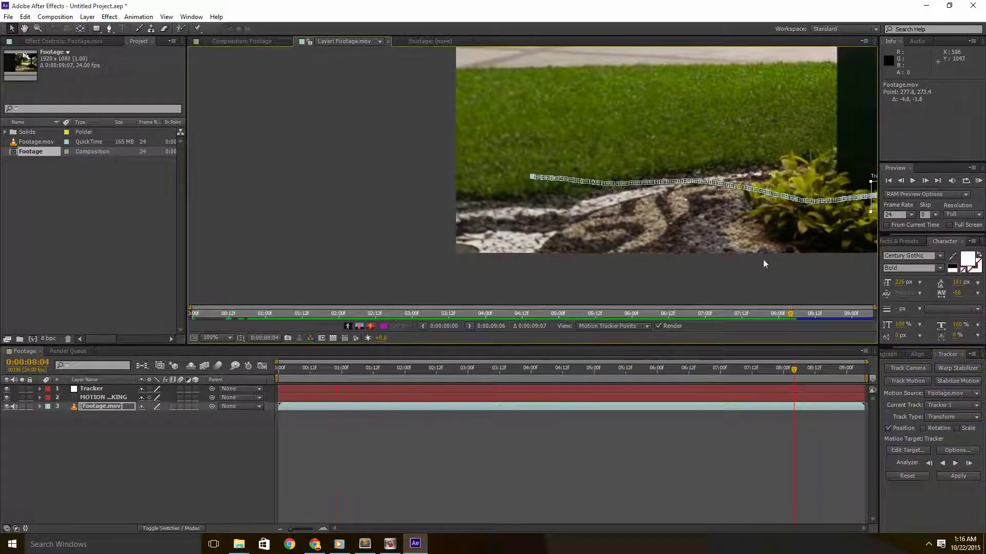
# Resume analyzing the track point's motion forward from 0:00:08:04 to the end of the footage at 0:00:09:06.
pyautogui.scroll(-2, 763, 264)
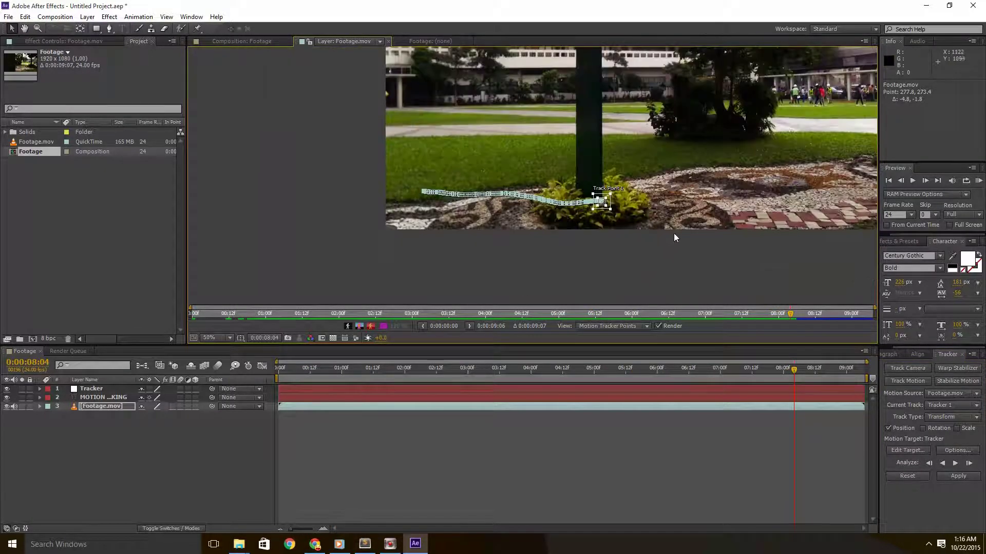
pyautogui.scroll(1, 529, 185)
pyautogui.moveTo(612, 213); pyautogui.dragTo(529, 226)
pyautogui.scroll(-1, 529, 226)
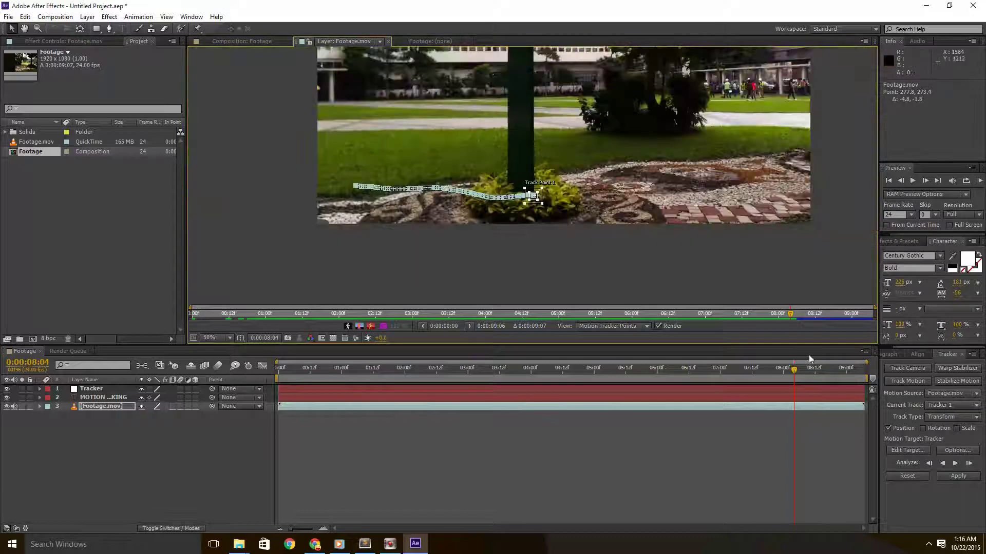
pyautogui.click(969, 463)
pyautogui.click(955, 463)
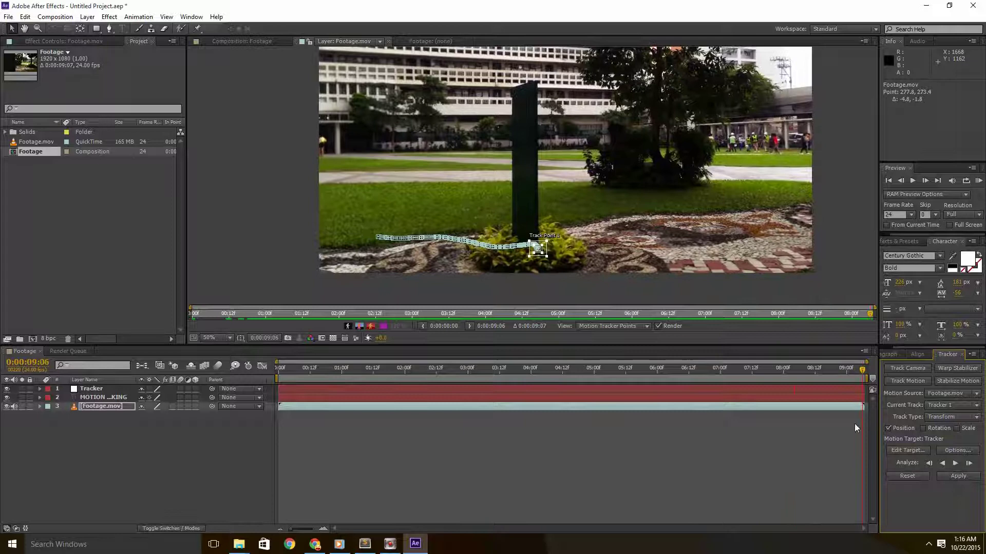
# Return to 0:00:00:21, confirm the Tracker layer as the motion target, and apply the tracking data in X and Y.
pyautogui.moveTo(752, 367); pyautogui.dragTo(334, 368)
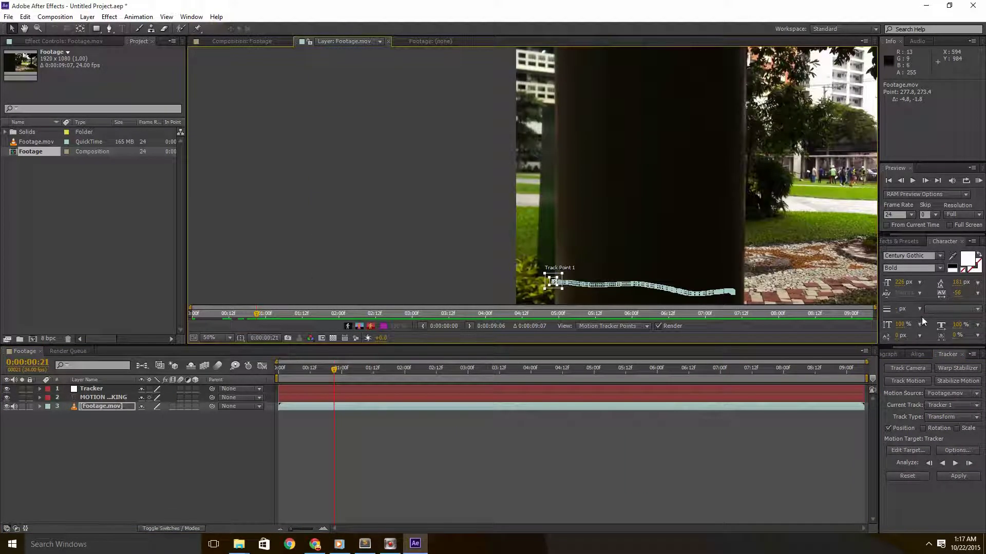
pyautogui.click(907, 450)
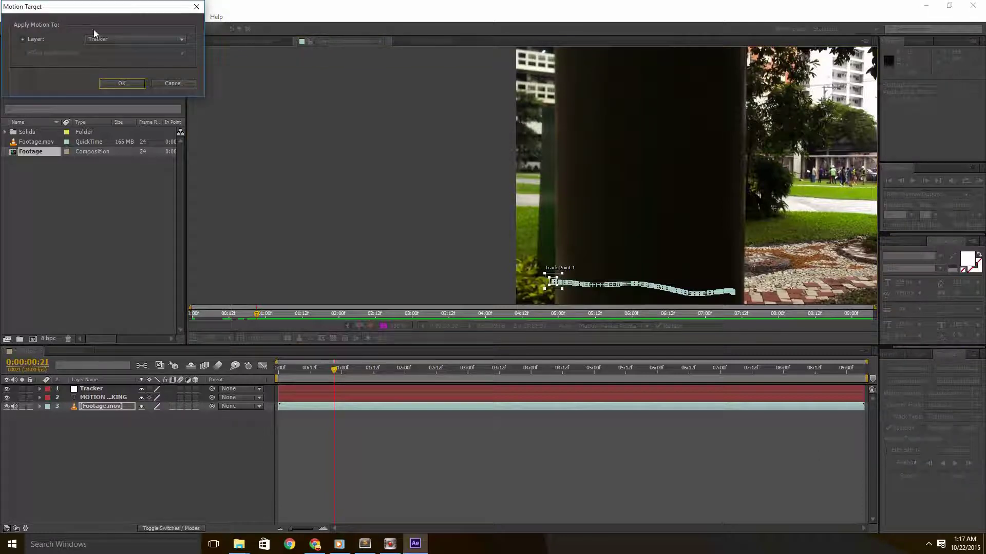
pyautogui.click(114, 38)
pyautogui.click(113, 49)
pyautogui.click(121, 84)
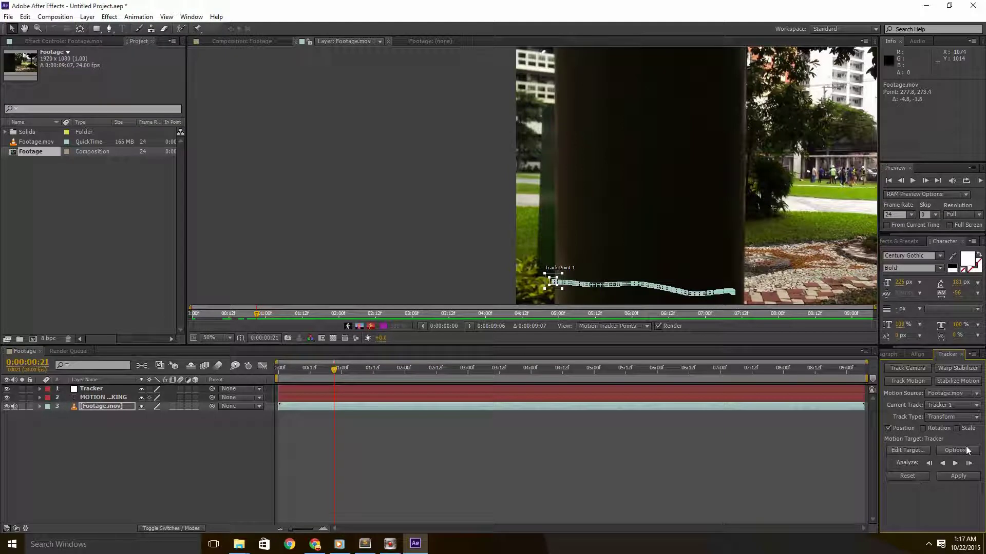
pyautogui.click(953, 476)
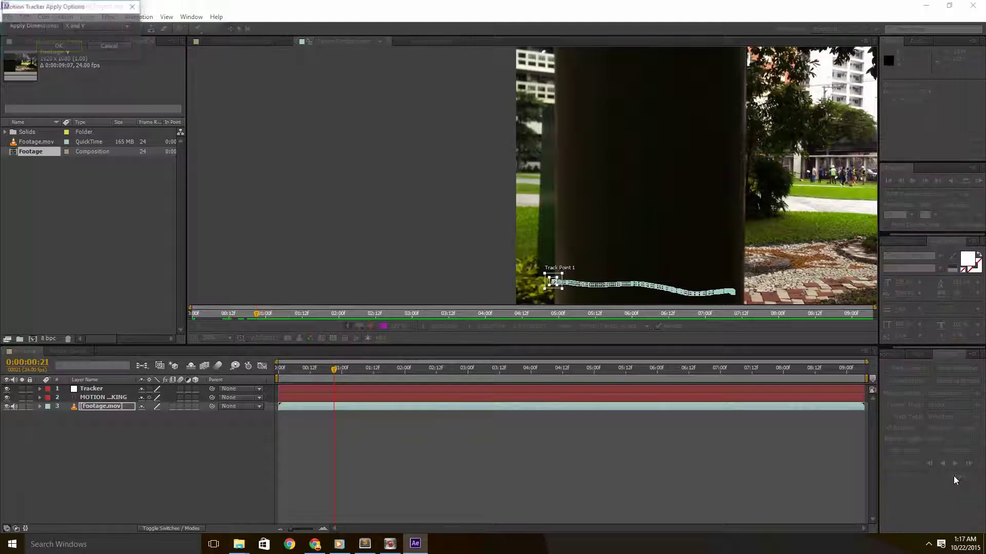
pyautogui.click(50, 47)
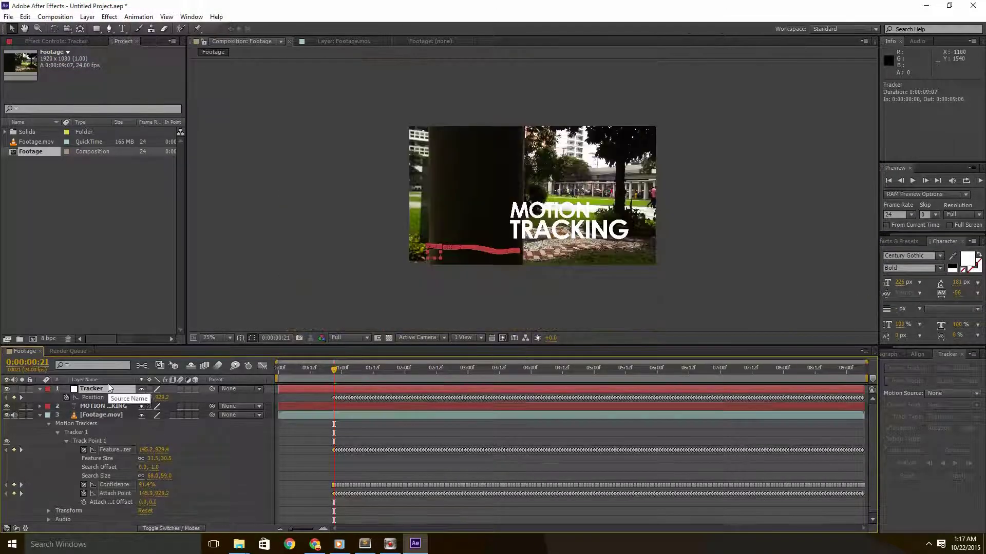
# Collapse the Footage.mov layer's properties and move the current time to 0:00:06:21, where the title sits beside the pole.
pyautogui.click(40, 414)
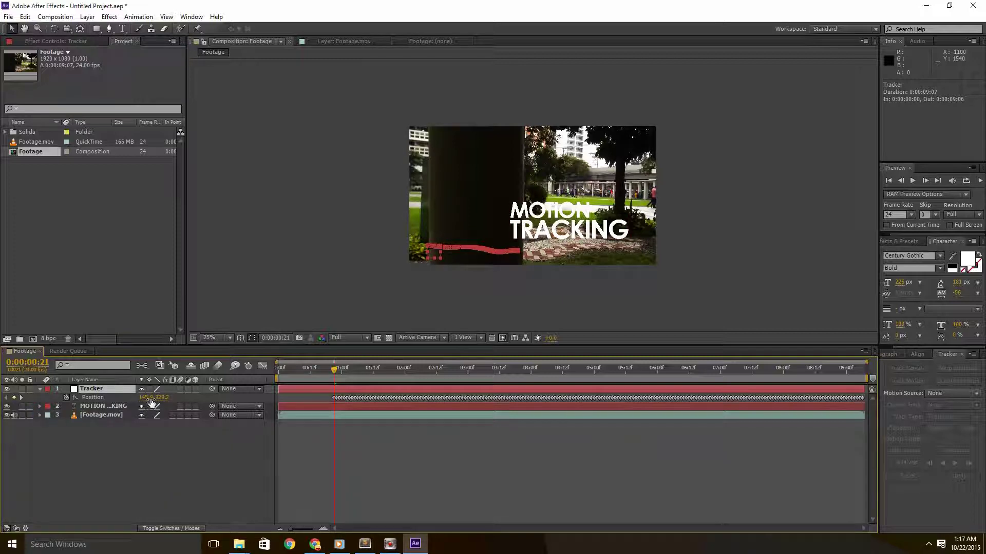
pyautogui.scroll(2, 387, 242)
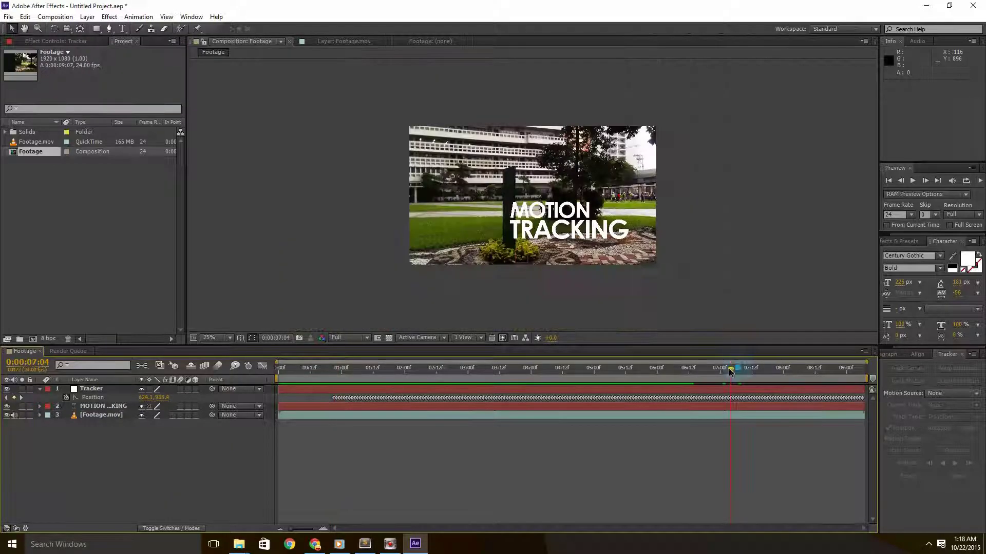
pyautogui.moveTo(735, 370); pyautogui.dragTo(712, 370)
pyautogui.press('.')
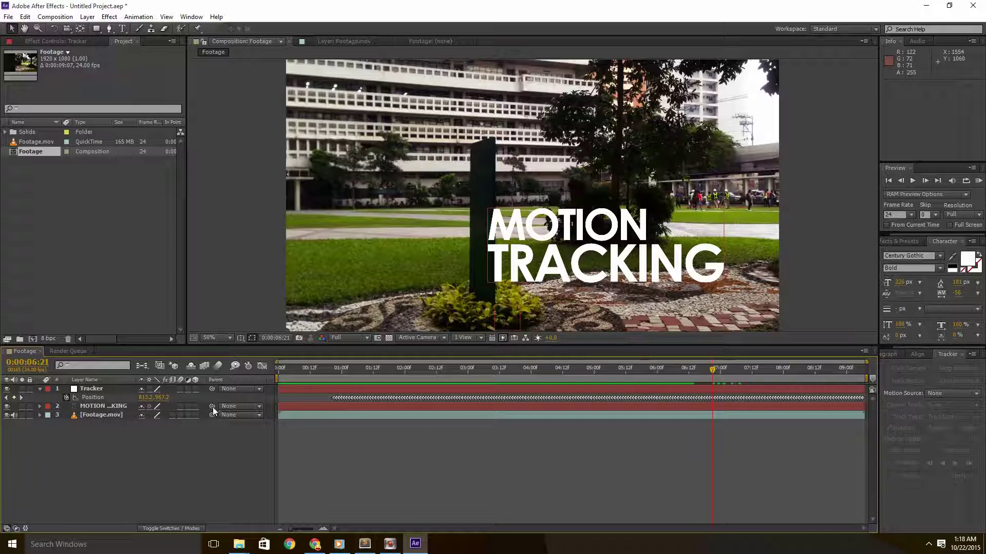
# Parent the MOTION TRACKING layer to the Tracker null and RAM-preview the composition.
pyautogui.moveTo(212, 406); pyautogui.dragTo(125, 390)
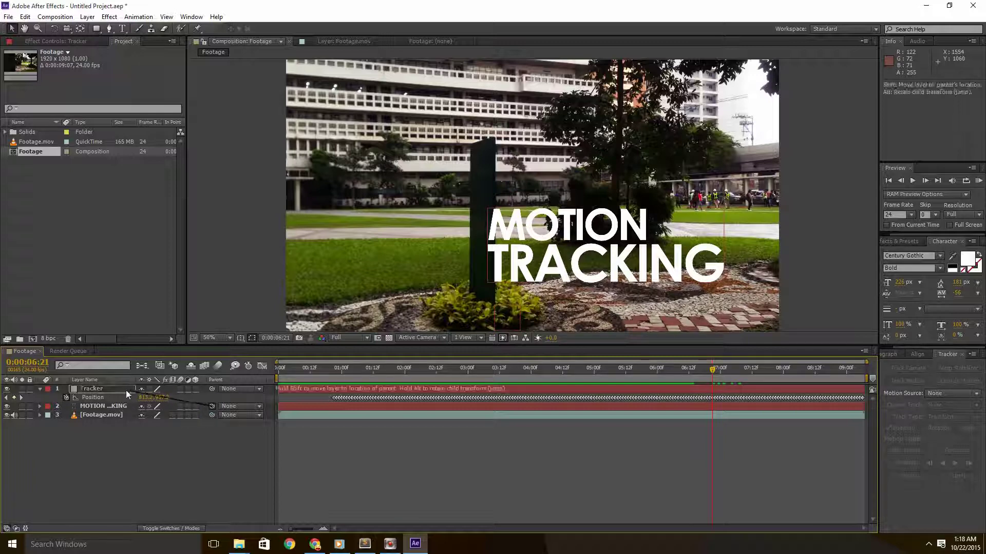
pyautogui.click(237, 406)
pyautogui.click(174, 450)
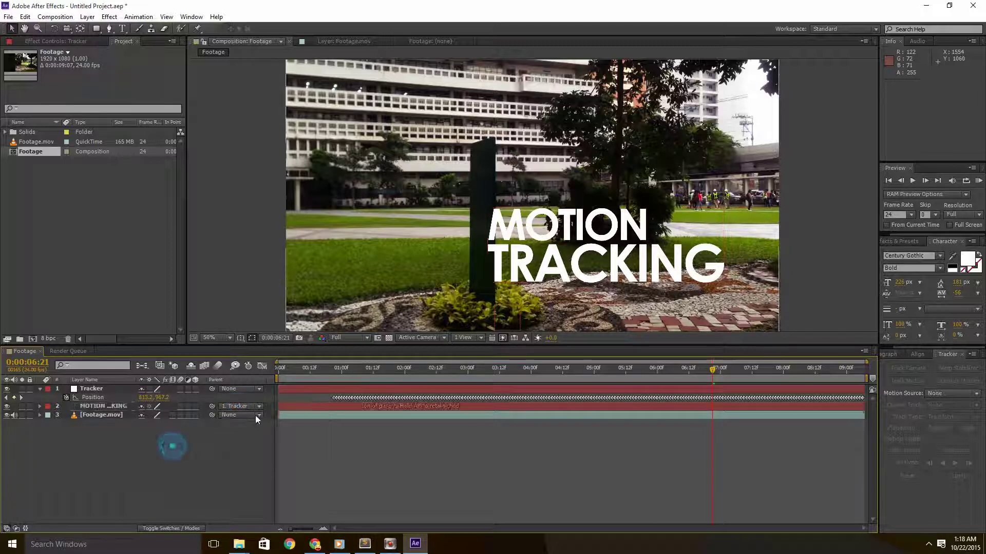
pyautogui.click(256, 406)
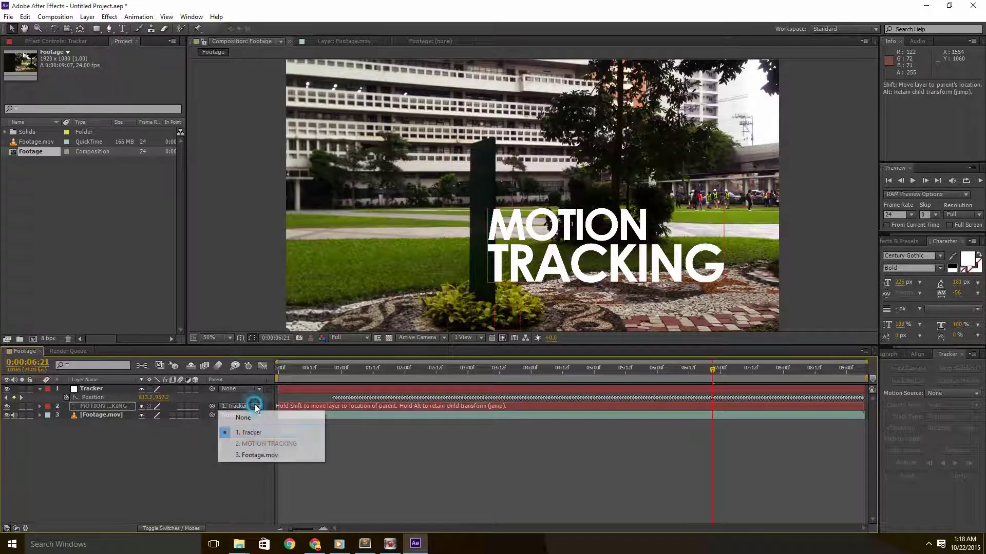
pyautogui.click(253, 432)
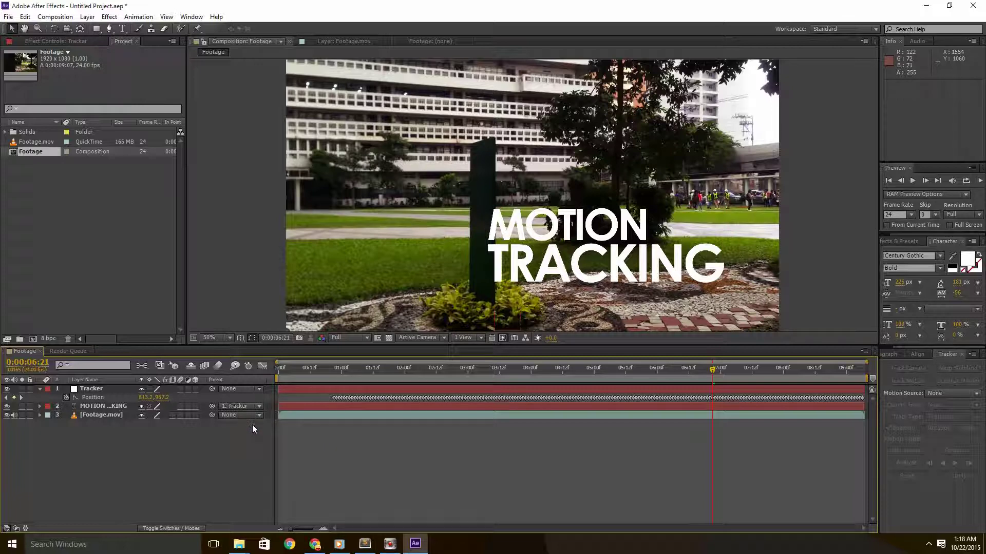
pyautogui.press(',')
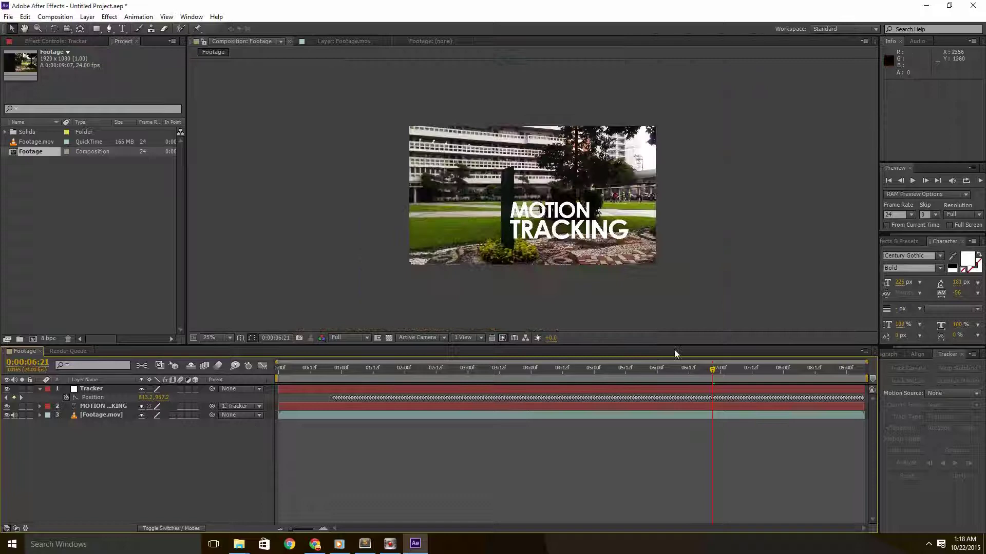
pyautogui.press('KP_0')
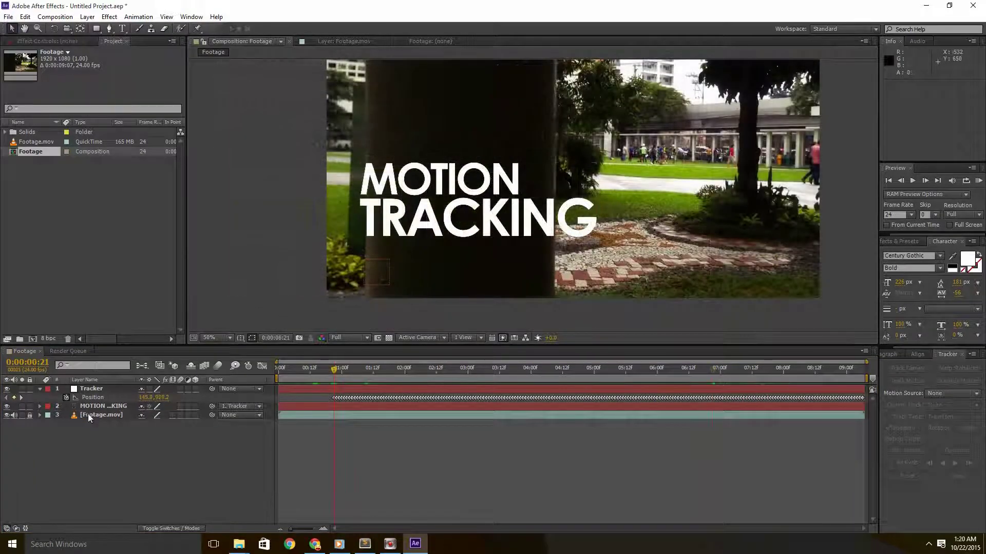
# Draw a closed four-point Pen mask on the MOTION TRACKING layer at 0:00:00:21, with its left side along the dark column's left edge.
pyautogui.click(94, 407)
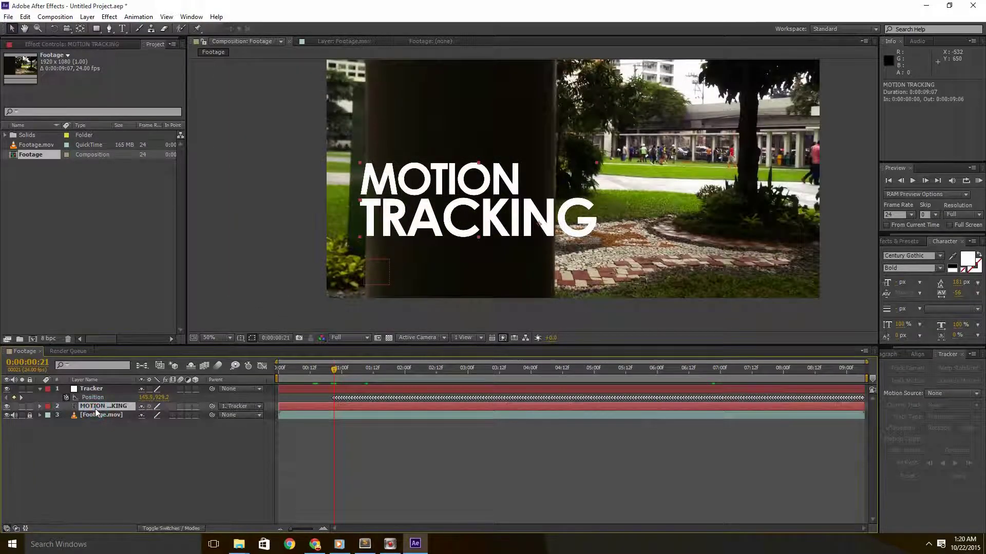
pyautogui.click(109, 31)
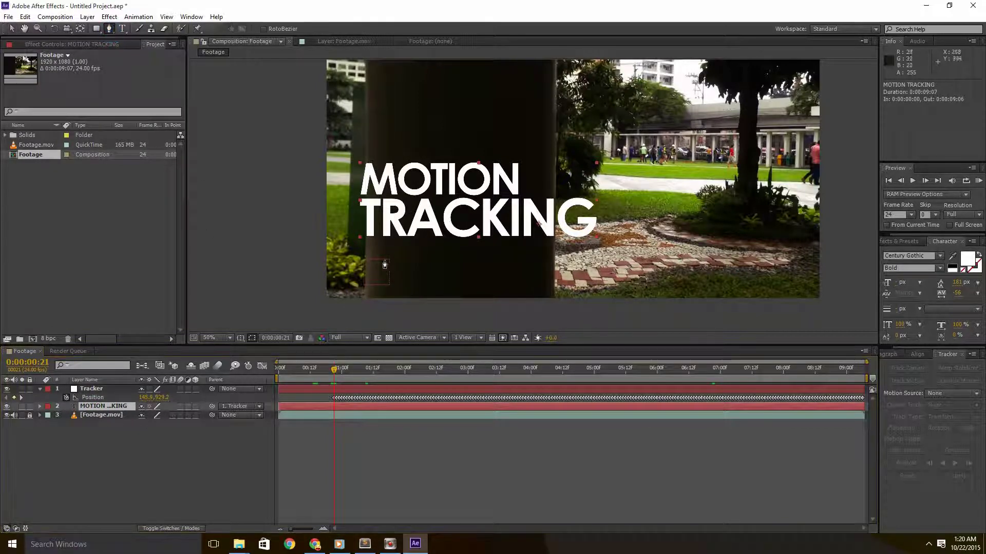
pyautogui.click(365, 280)
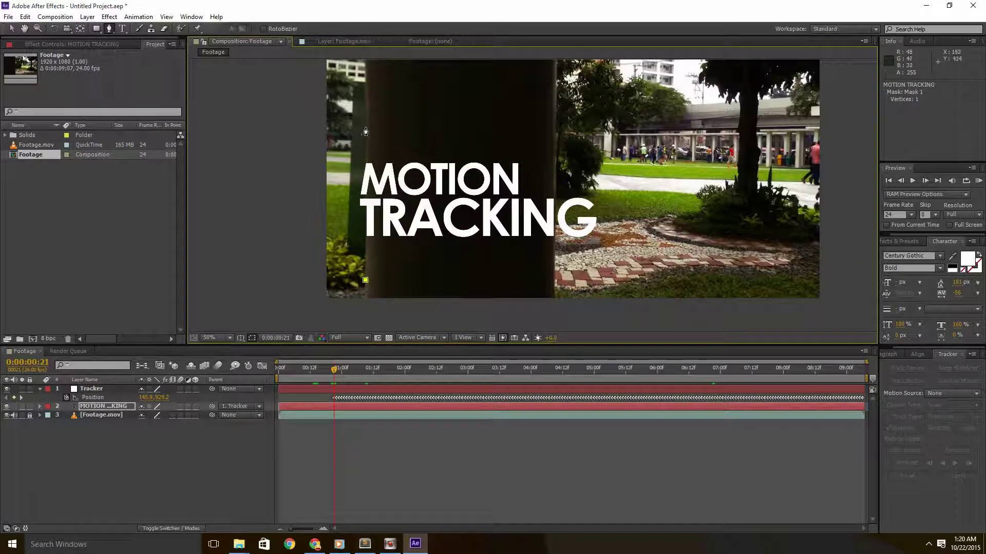
pyautogui.click(365, 128)
pyautogui.click(630, 124)
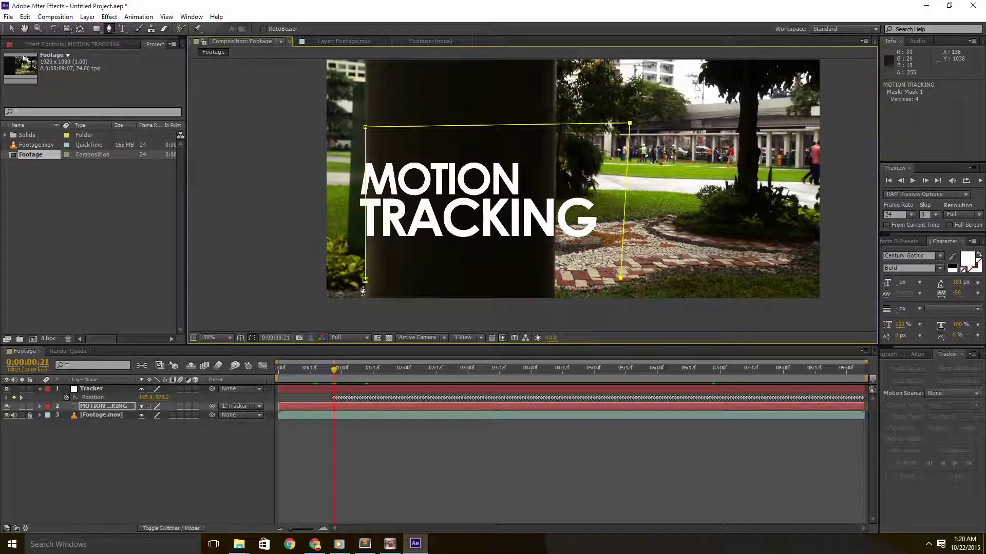
pyautogui.click(366, 281)
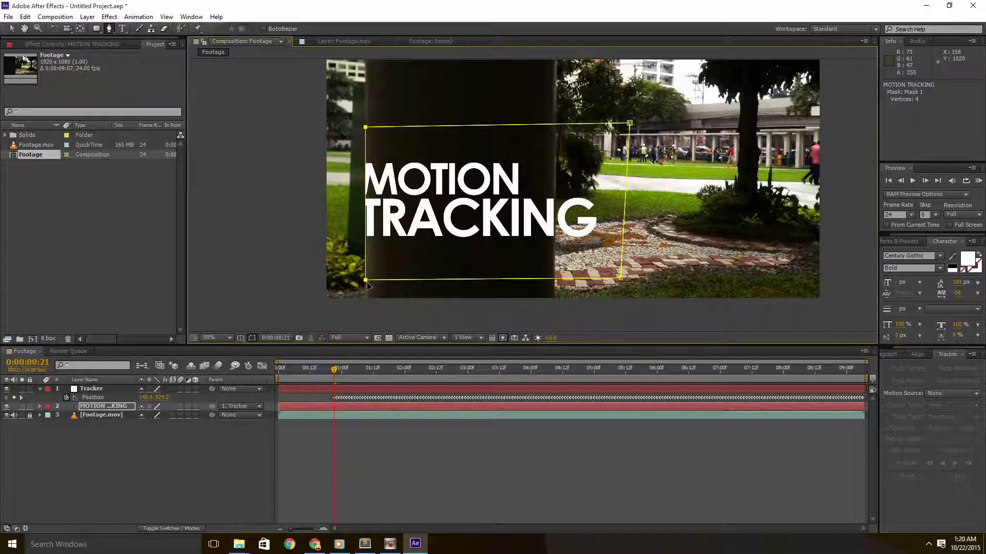
# Reveal the MOTION TRACKING layer's mask properties and set Mask 1's mode to Subtract.
pyautogui.click(87, 407)
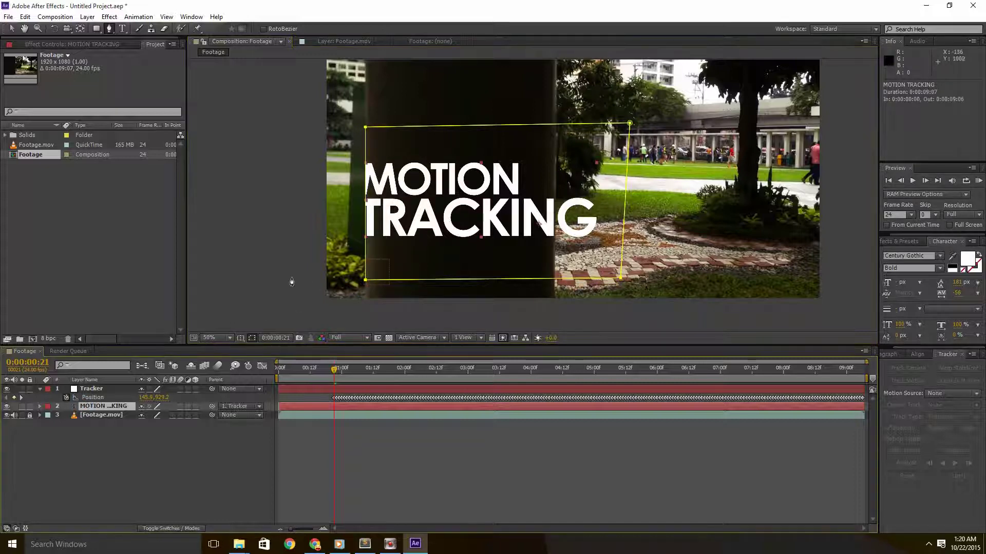
pyautogui.press('m')
pyautogui.click(153, 414)
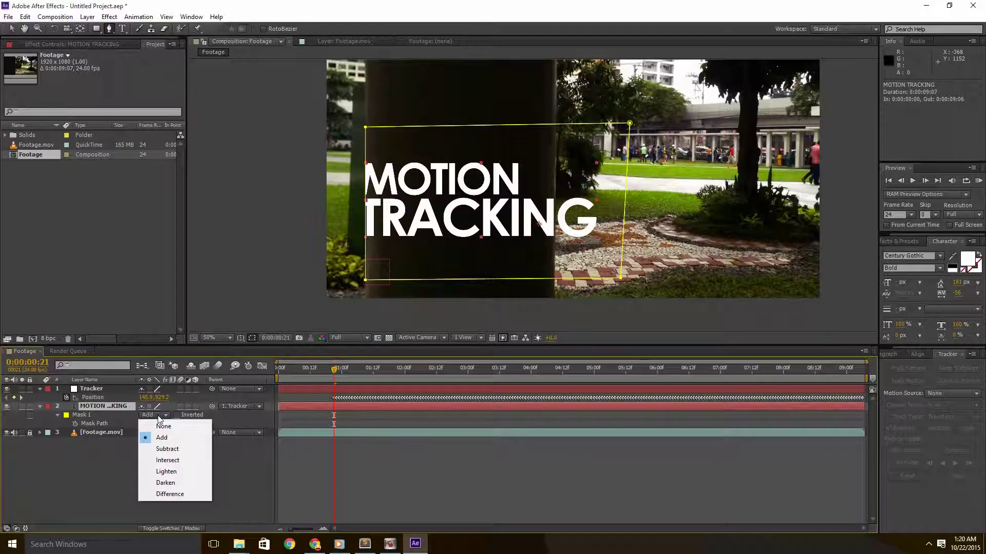
pyautogui.click(165, 450)
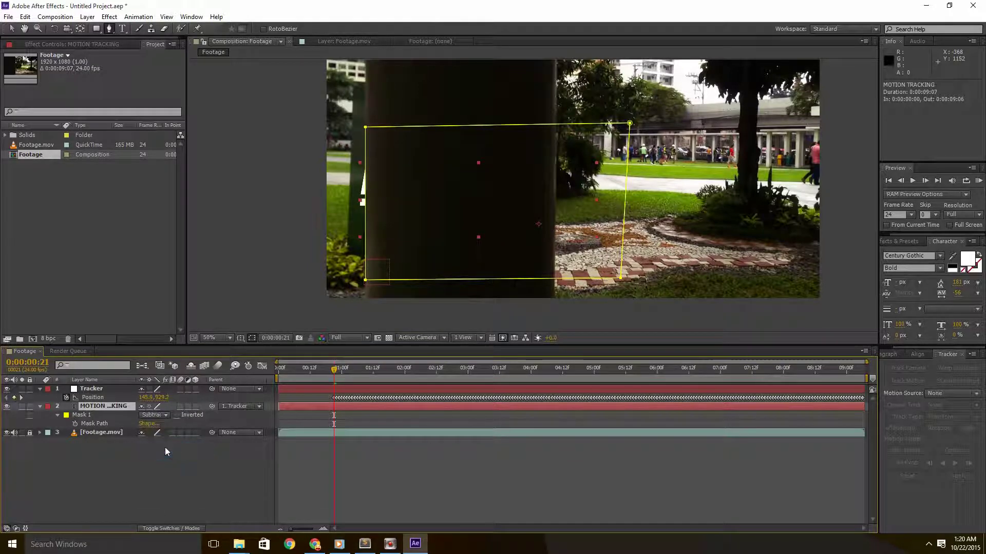
pyautogui.click(153, 415)
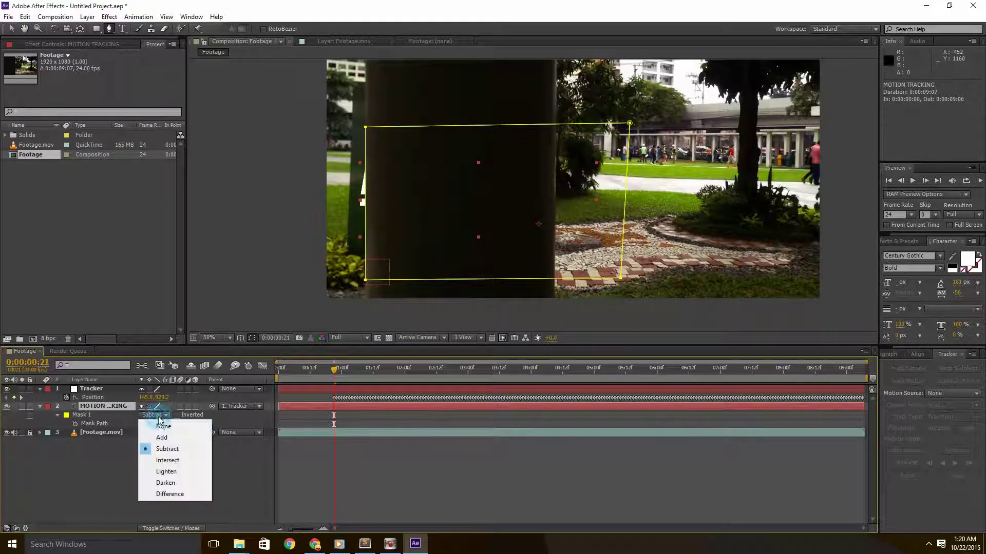
pyautogui.click(162, 438)
pyautogui.click(151, 414)
pyautogui.click(165, 449)
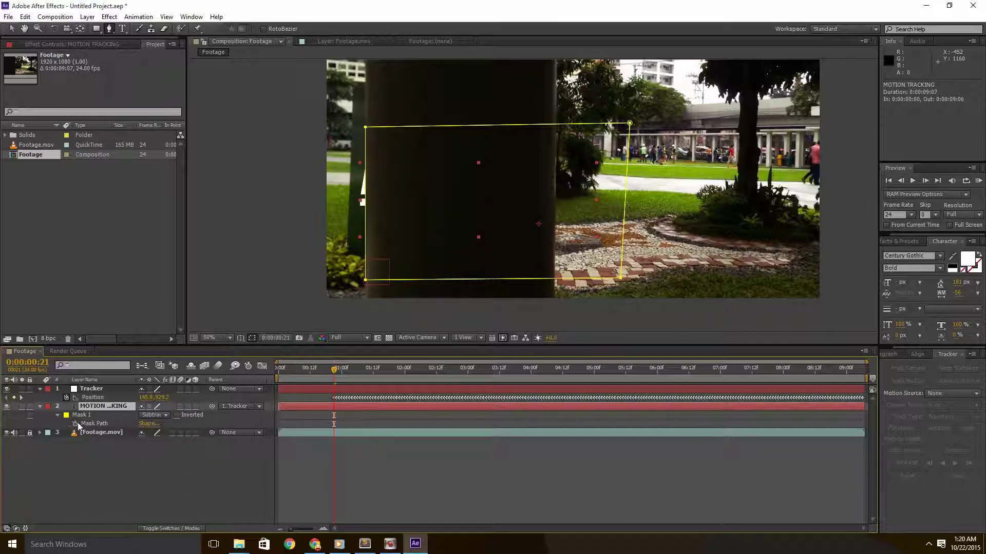
# Enable Mask Path keyframing for Mask 1 at 0:00:00:21 and add another Mask Path keyframe at 0:00:06:00.
pyautogui.click(75, 423)
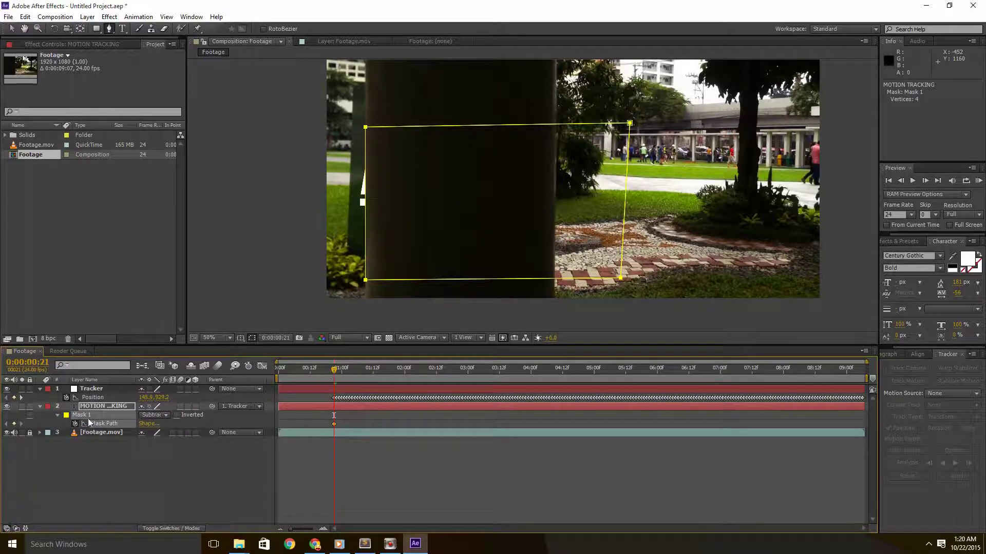
pyautogui.moveTo(334, 369); pyautogui.dragTo(658, 376)
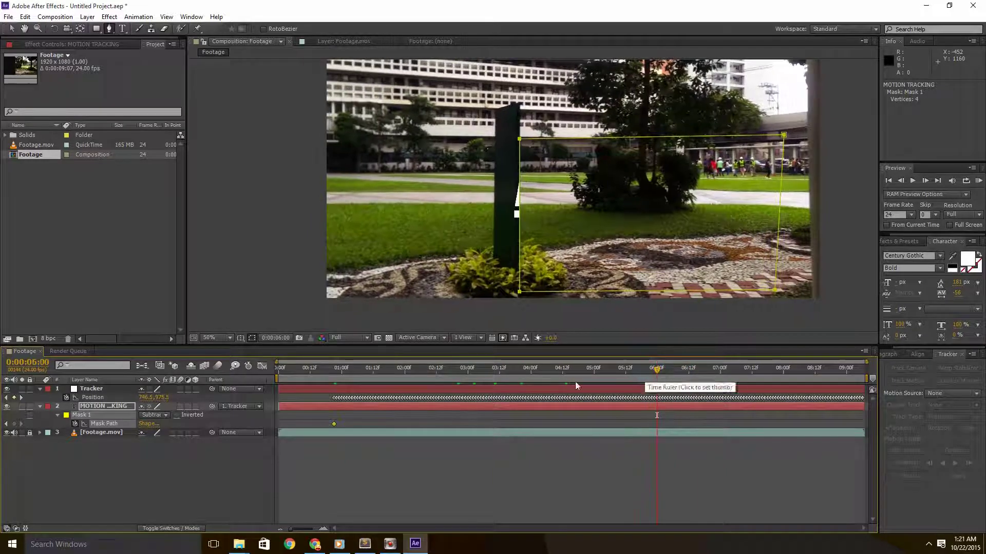
pyautogui.click(14, 424)
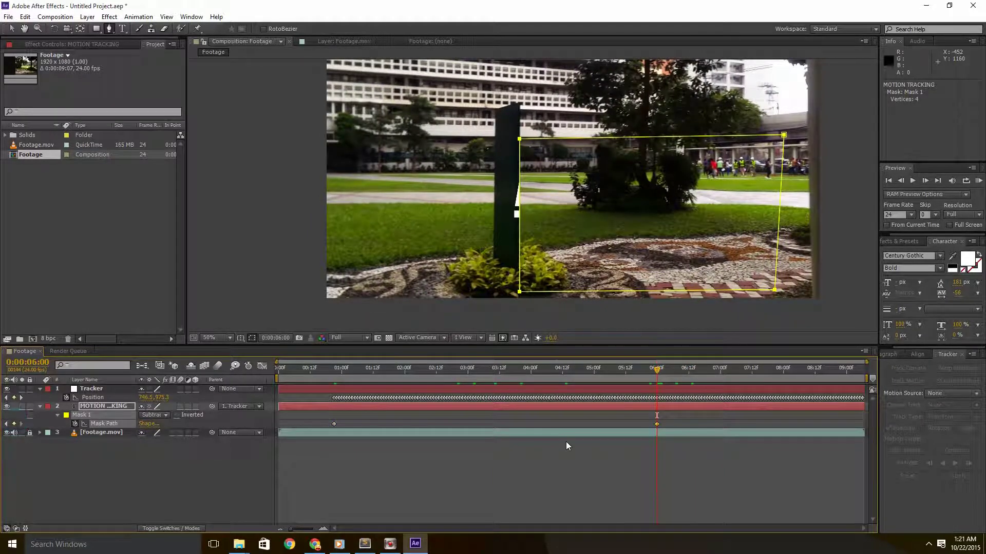
# Shift Mask 1 to the right at 0:00:06:00 until it clears the end of the title.
pyautogui.hotkey('shift', 'Right')
pyautogui.hotkey('shift', 'Right')
pyautogui.hotkey('shift', 'Right')
pyautogui.hotkey('shift', 'Right')
pyautogui.hotkey('shift', 'Right')
pyautogui.hotkey('shift', 'Right')
pyautogui.hotkey('shift', 'Right')
pyautogui.hotkey('shift', 'Right')
pyautogui.hotkey('shift', 'Right')
pyautogui.hotkey('shift', 'Right')
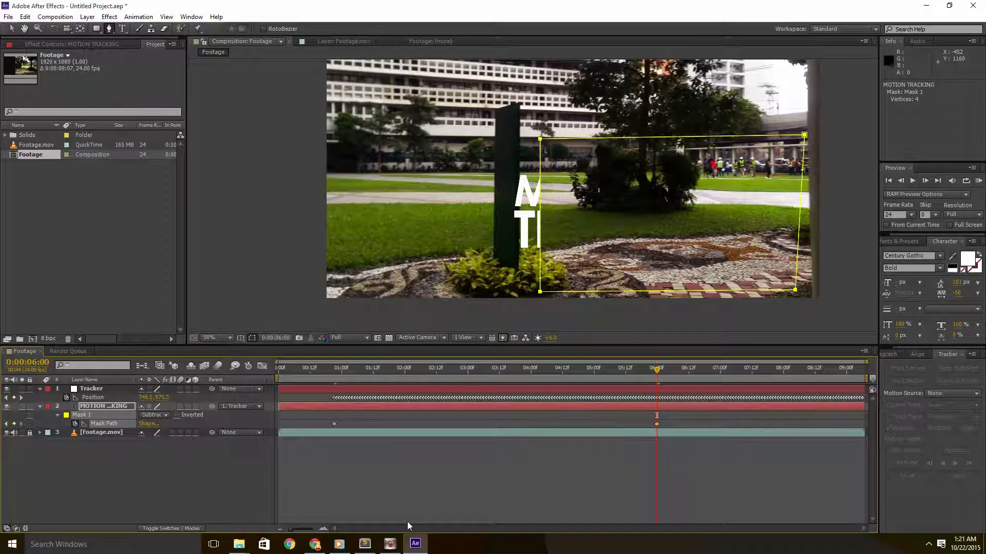
pyautogui.hotkey('shift', 'Right')
pyautogui.hotkey('shift', 'Right')
pyautogui.hotkey('shift', 'Right')
pyautogui.hotkey('shift', 'Right')
pyautogui.hotkey('shift', 'Right')
pyautogui.hotkey('shift', 'Right')
pyautogui.hotkey('shift', 'Right')
pyautogui.hotkey('shift', 'Right')
pyautogui.hotkey('shift', 'Right')
pyautogui.hotkey('shift', 'Right')
pyautogui.hotkey('shift', 'Right')
pyautogui.hotkey('shift', 'Right')
pyautogui.hotkey('shift', 'Right')
pyautogui.hotkey('shift', 'Right')
pyautogui.hotkey('shift', 'Right')
pyautogui.hotkey('shift', 'Right')
pyautogui.hotkey('shift', 'Right')
pyautogui.hotkey('shift', 'Right')
pyautogui.hotkey('shift', 'Right')
pyautogui.hotkey('shift', 'Right')
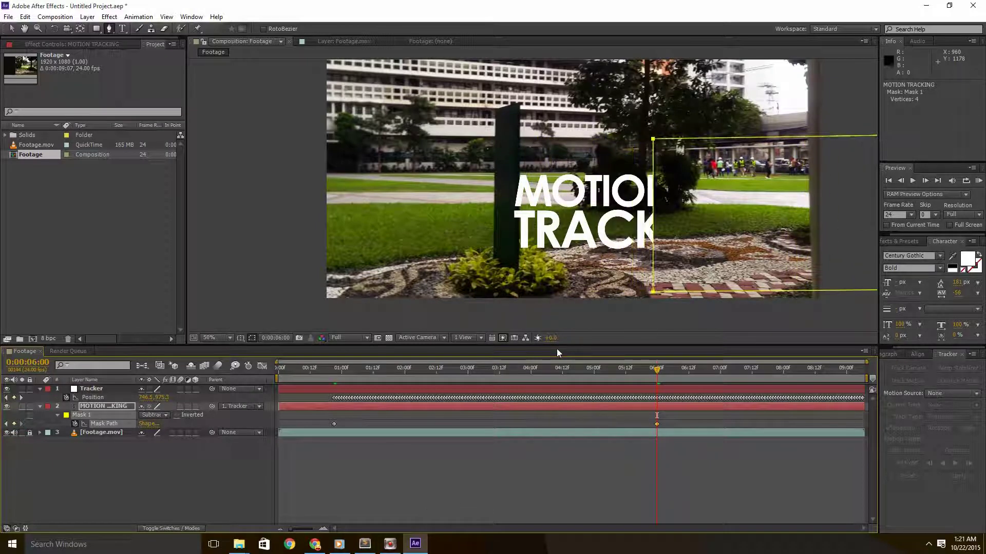
pyautogui.press('v')
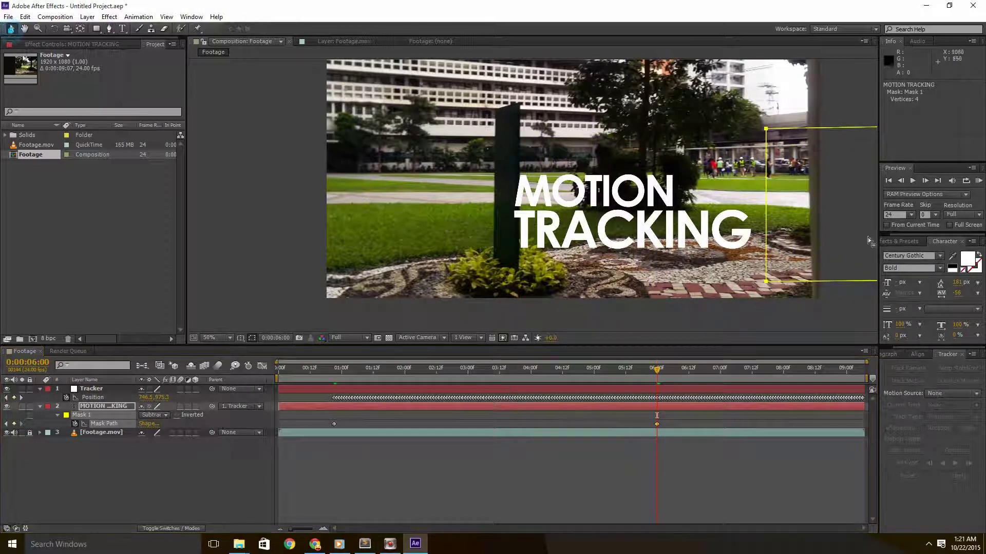
# Move Mask 1 back left so its edge crosses the title after MOTI, and undo the curve added to its top edge.
pyautogui.moveTo(779, 134); pyautogui.dragTo(622, 136)
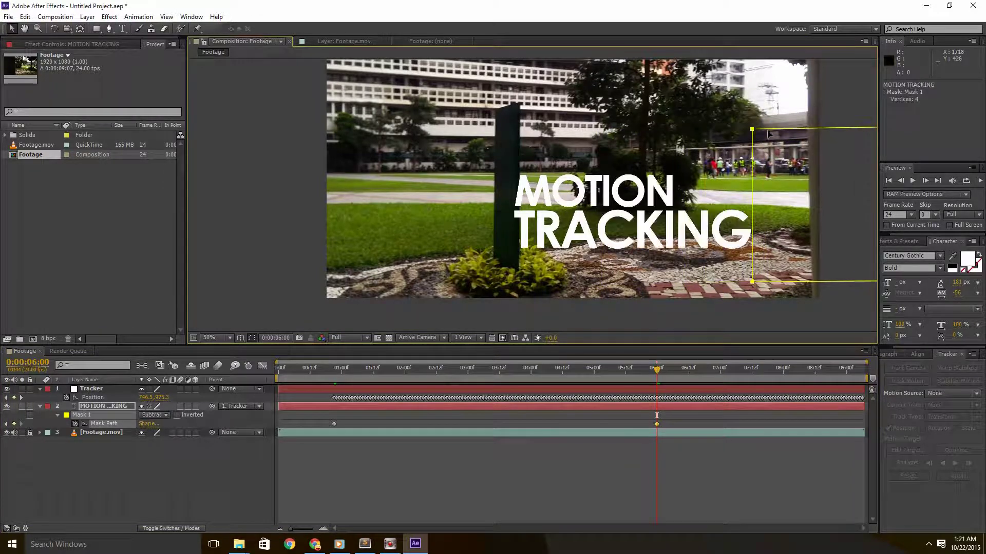
pyautogui.moveTo(608, 133); pyautogui.dragTo(646, 163)
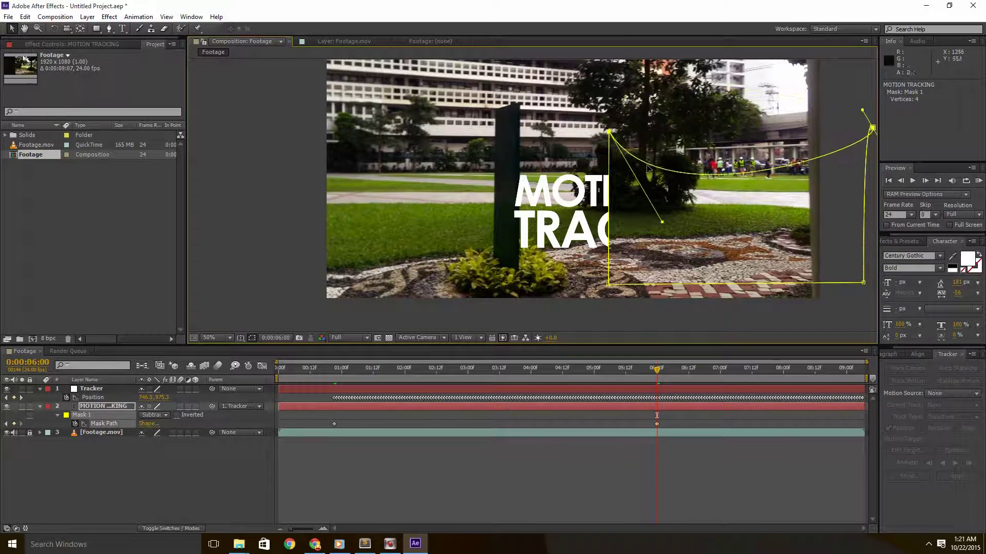
pyautogui.hotkey('ctrl', 'z')
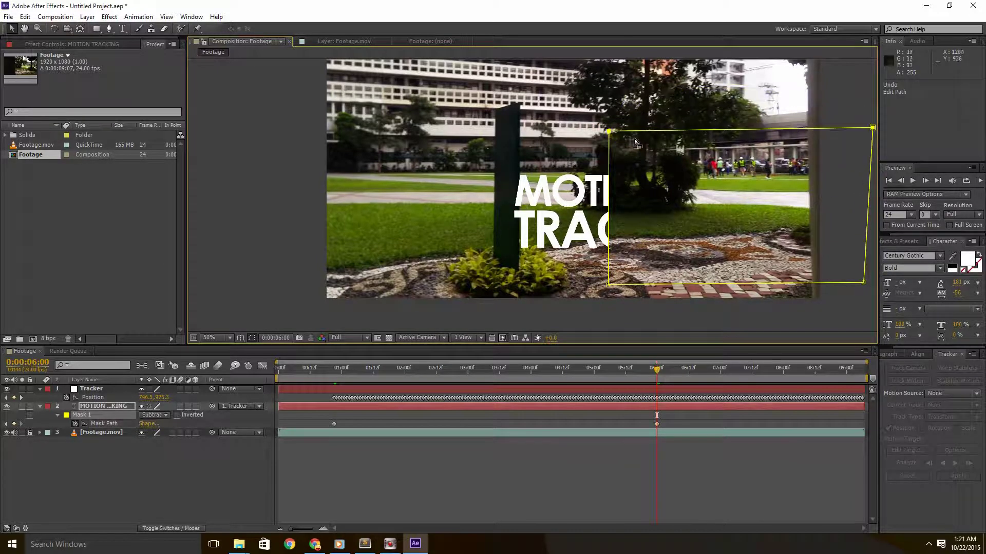
# Shift Mask 1 to the right at 0:00:06:00 until its edge clears the G of TRACKING, and check the preceding frames.
pyautogui.click(609, 284)
pyautogui.moveTo(871, 129); pyautogui.dragTo(909, 128)
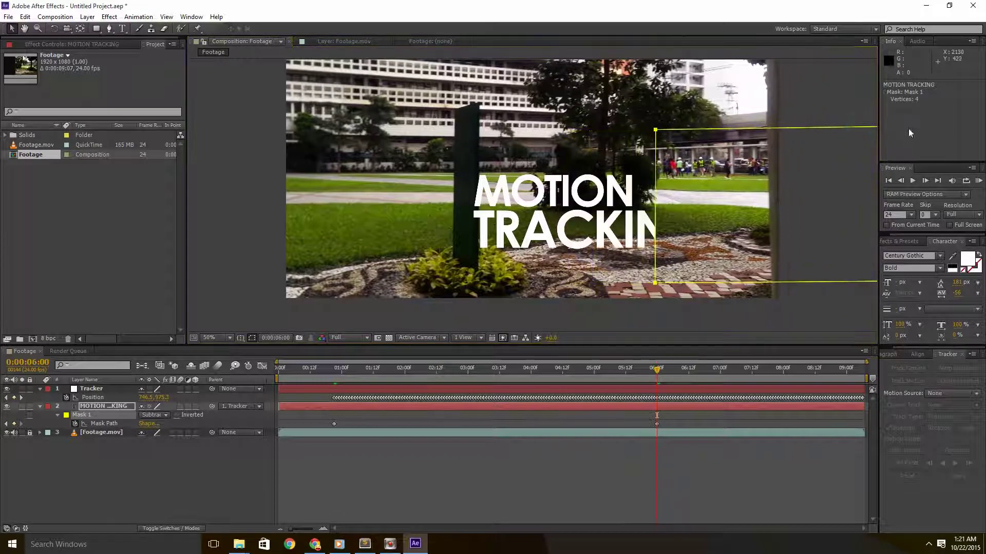
pyautogui.moveTo(658, 145); pyautogui.dragTo(714, 143)
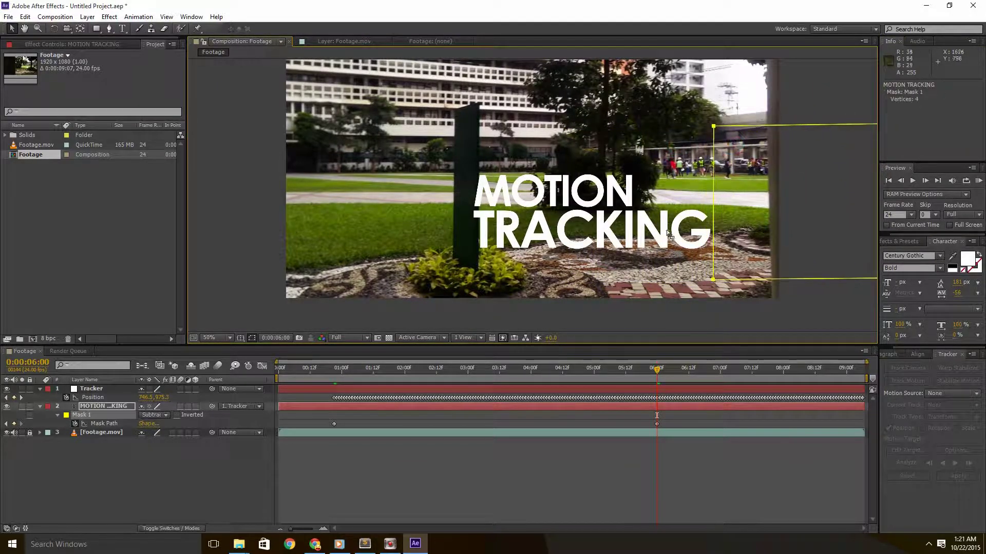
pyautogui.press('pageup')
pyautogui.press('pageup')
pyautogui.press('pageup')
pyautogui.press('pageup')
pyautogui.press('pageup')
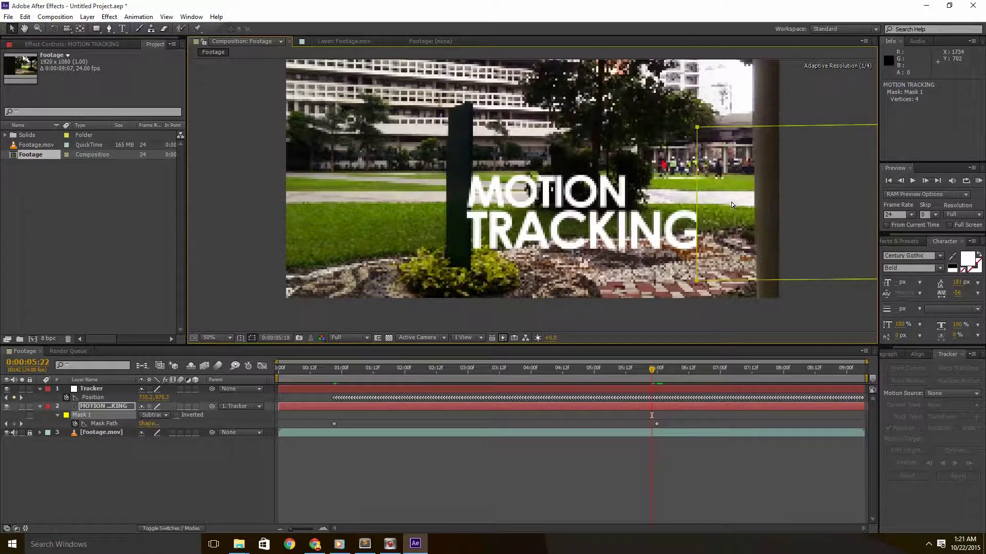
pyautogui.press('pagedown')
pyautogui.press('pagedown')
pyautogui.press('pagedown')
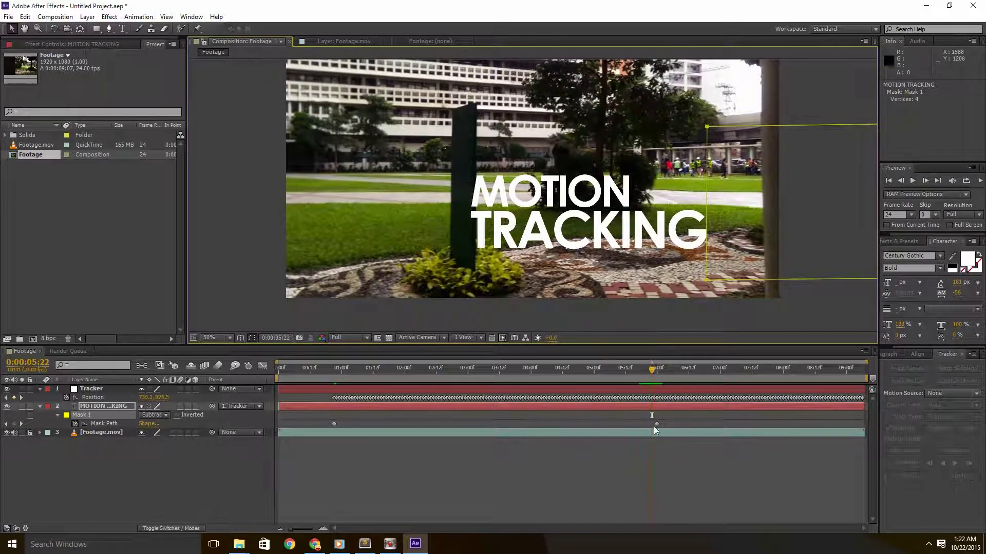
# Move the second Mask Path keyframe earlier to 0:00:03:19, where the column's edge meets the end of the title.
pyautogui.moveTo(657, 424); pyautogui.dragTo(643, 425)
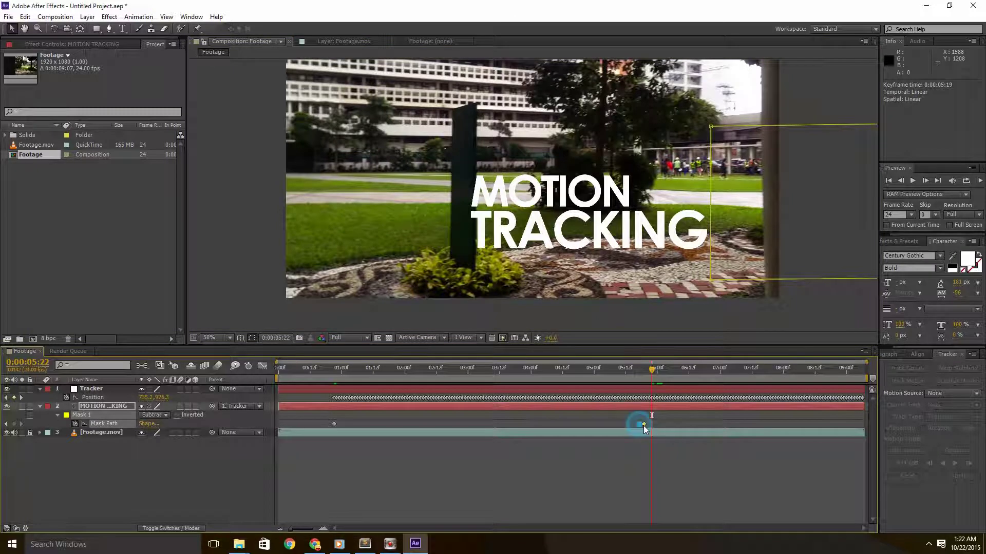
pyautogui.moveTo(648, 369); pyautogui.dragTo(625, 372)
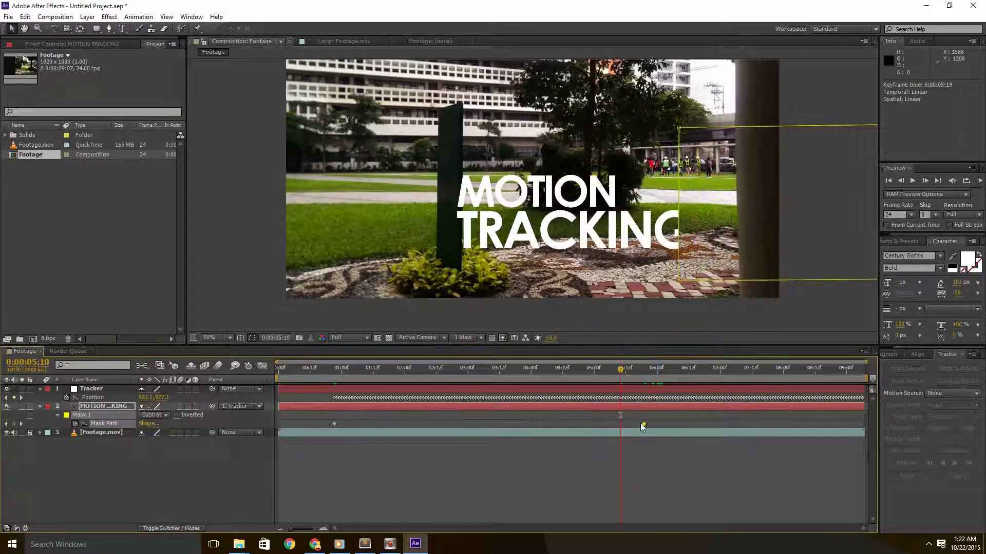
pyautogui.moveTo(642, 425); pyautogui.dragTo(620, 426)
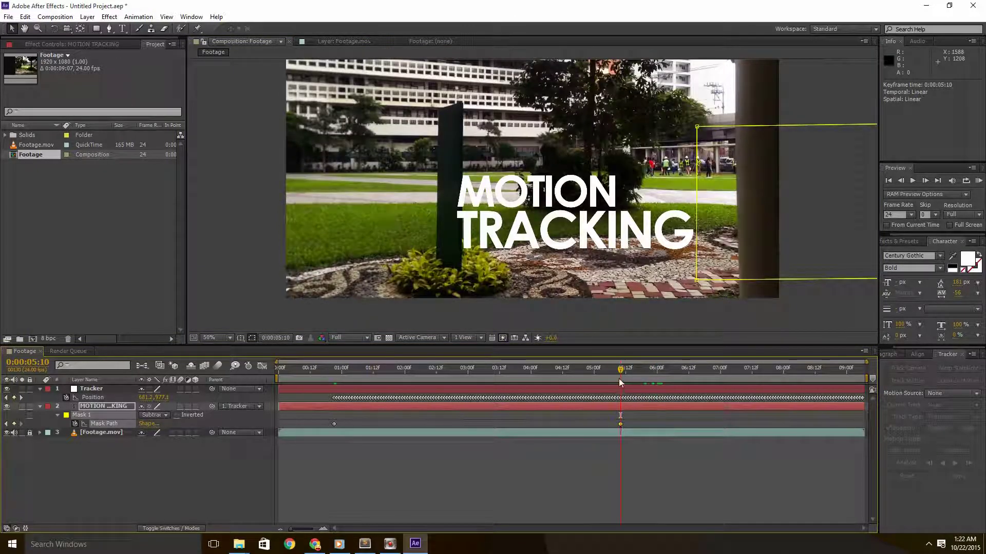
pyautogui.moveTo(601, 369); pyautogui.dragTo(570, 369)
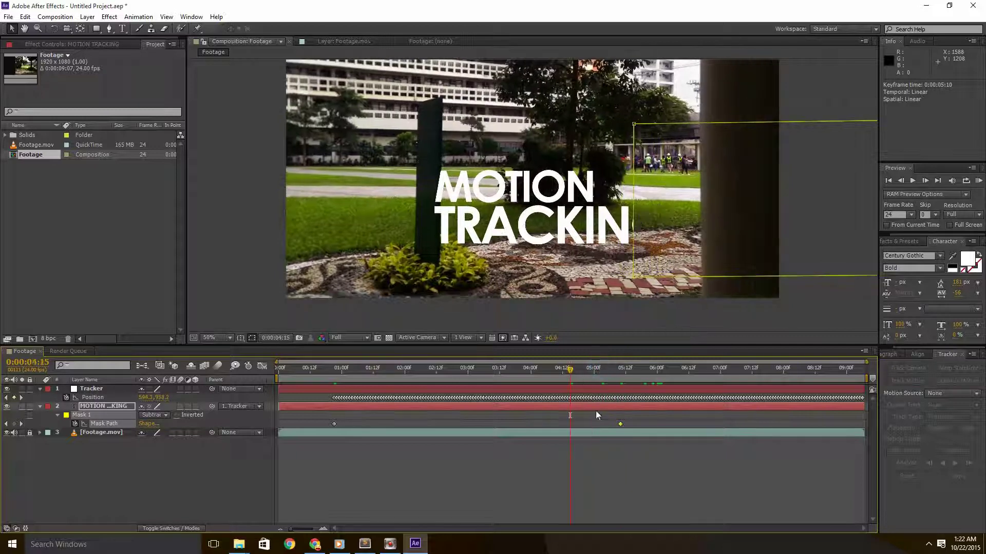
pyautogui.moveTo(620, 424); pyautogui.dragTo(565, 423)
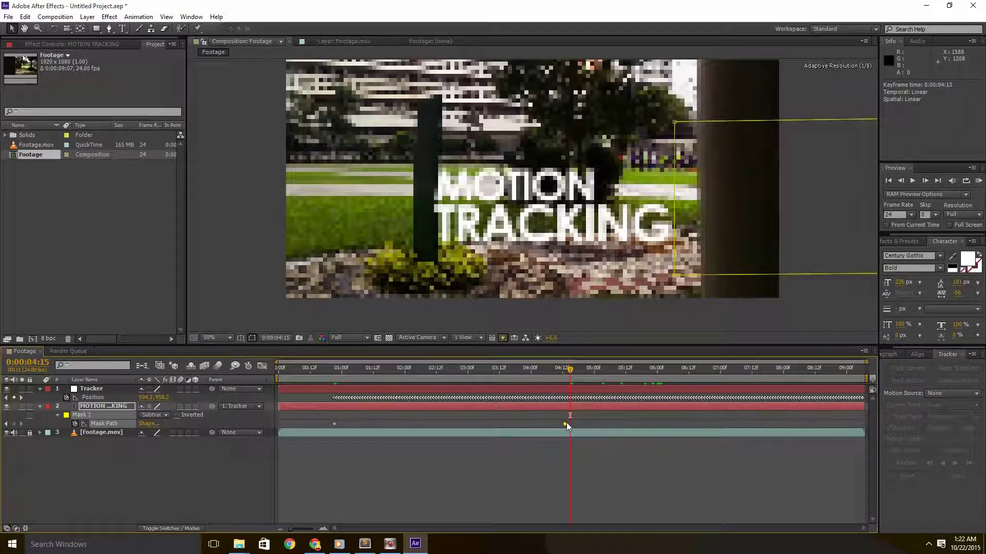
pyautogui.moveTo(553, 374); pyautogui.dragTo(523, 369)
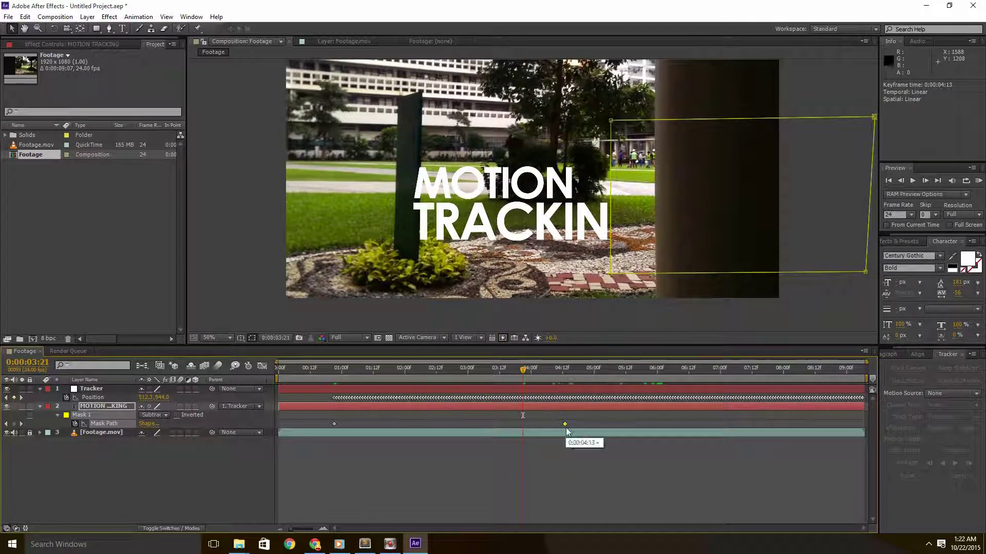
pyautogui.moveTo(567, 431); pyautogui.dragTo(437, 425)
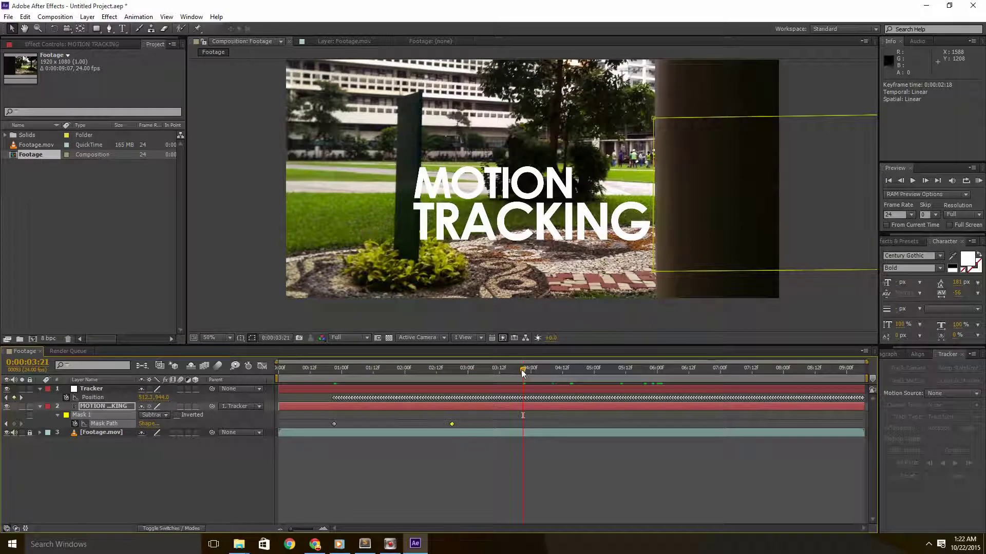
pyautogui.moveTo(520, 371); pyautogui.dragTo(515, 370)
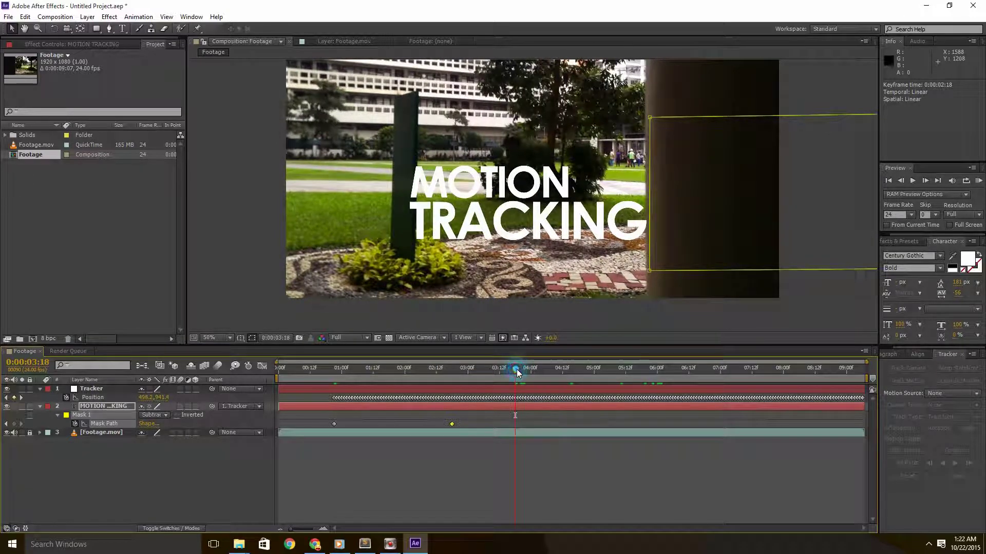
pyautogui.moveTo(515, 370); pyautogui.dragTo(518, 372)
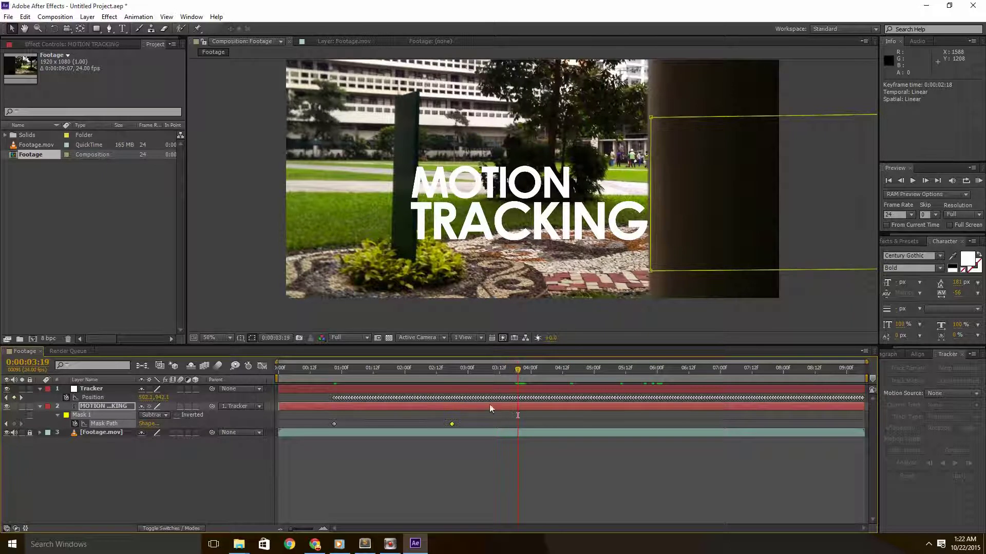
pyautogui.moveTo(516, 425); pyautogui.dragTo(518, 425)
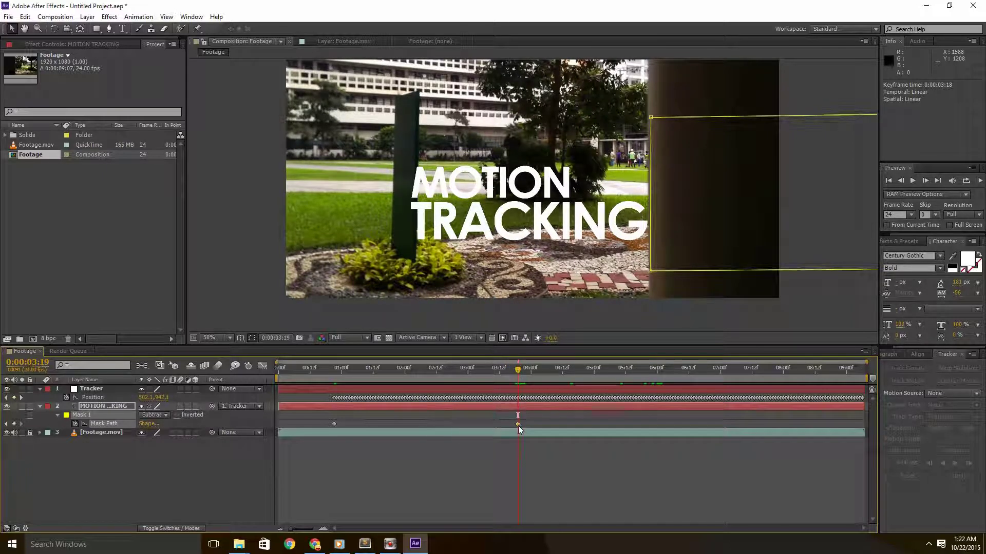
# Set the work area to start at 0:00:00:19 and RAM-preview the title's reveal from behind the column.
pyautogui.press('pageup')
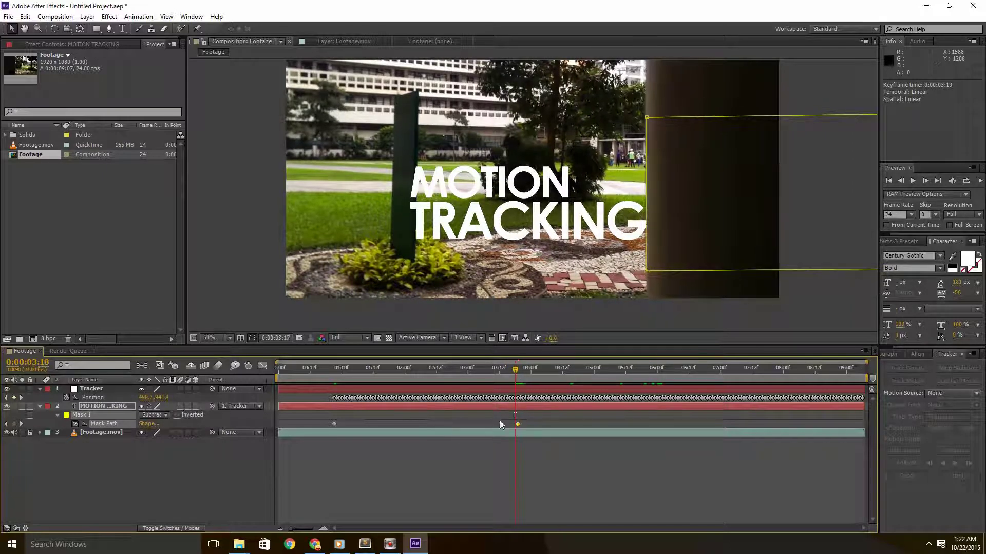
pyautogui.press('pageup')
pyautogui.press('pageup')
pyautogui.press('pageup')
pyautogui.press('pageup')
pyautogui.press('pageup')
pyautogui.press('pageup')
pyautogui.press('pageup')
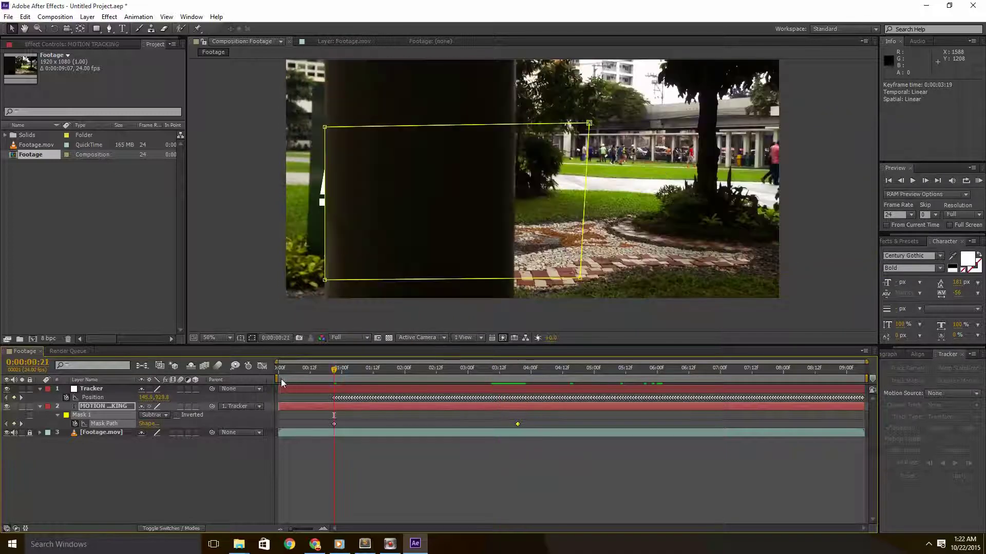
pyautogui.moveTo(279, 379); pyautogui.dragTo(326, 380)
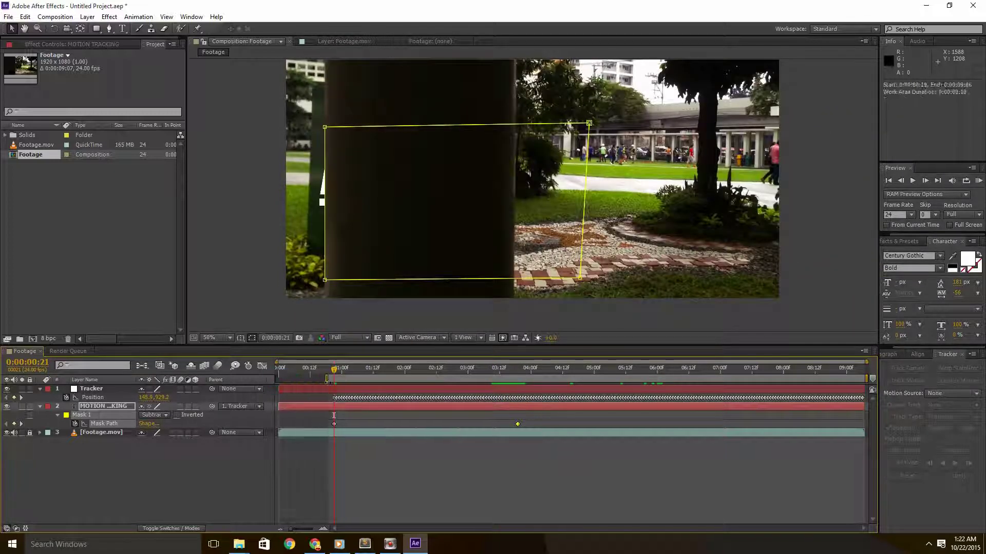
pyautogui.click(386, 420)
pyautogui.press('KP_0')
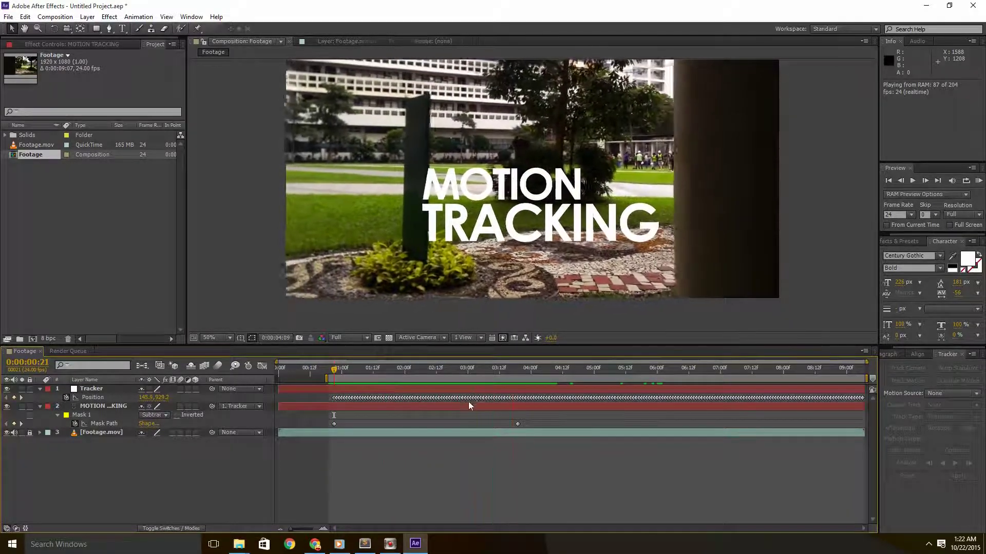
pyautogui.click(459, 420)
# Add a Mask Path keyframe at 0:00:02:07 and nudge Mask 1 right until its edge meets the column.
pyautogui.moveTo(426, 367); pyautogui.dragTo(423, 368)
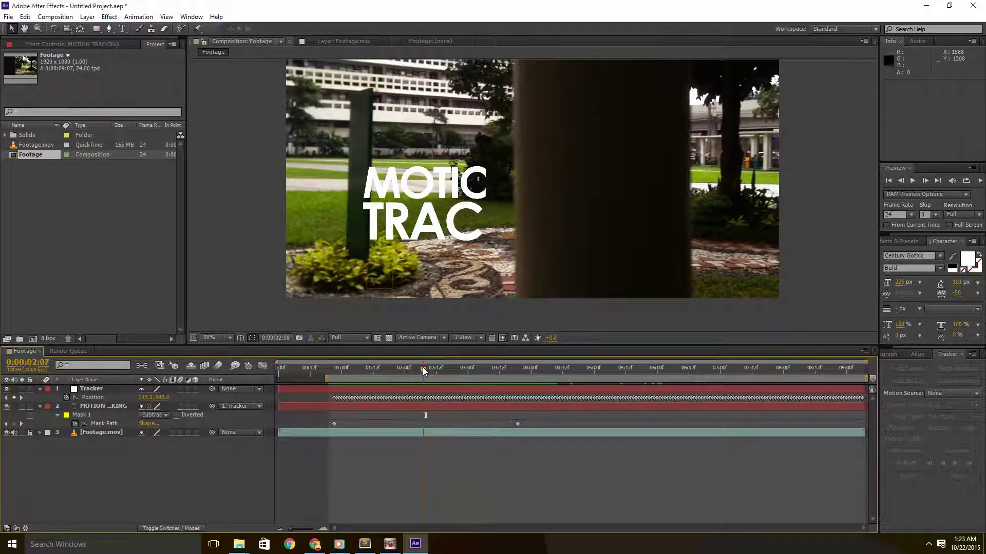
pyautogui.click(14, 424)
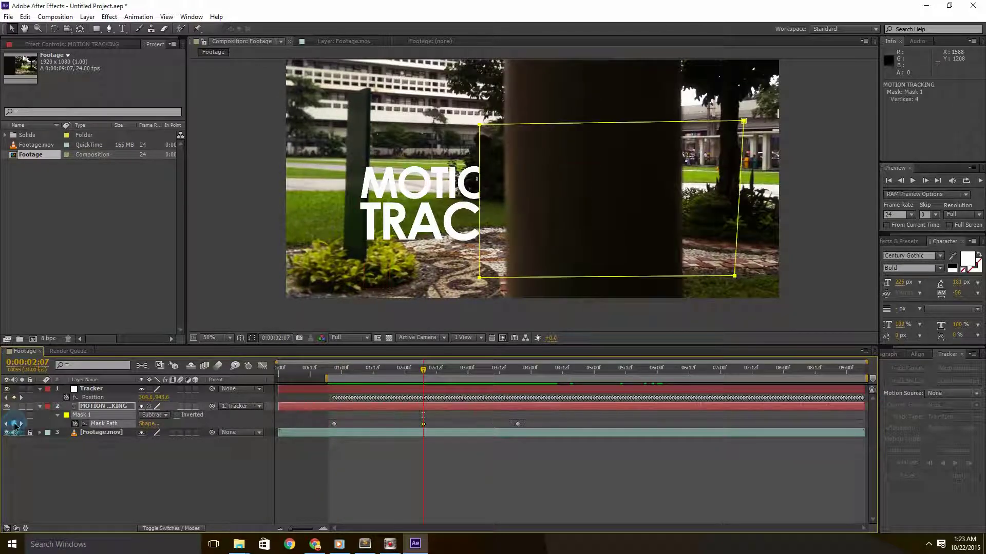
pyautogui.hotkey('shift', 'Right')
pyautogui.hotkey('shift', 'Right')
pyautogui.hotkey('shift', 'Right')
pyautogui.hotkey('shift', 'Right')
pyautogui.hotkey('shift', 'Right')
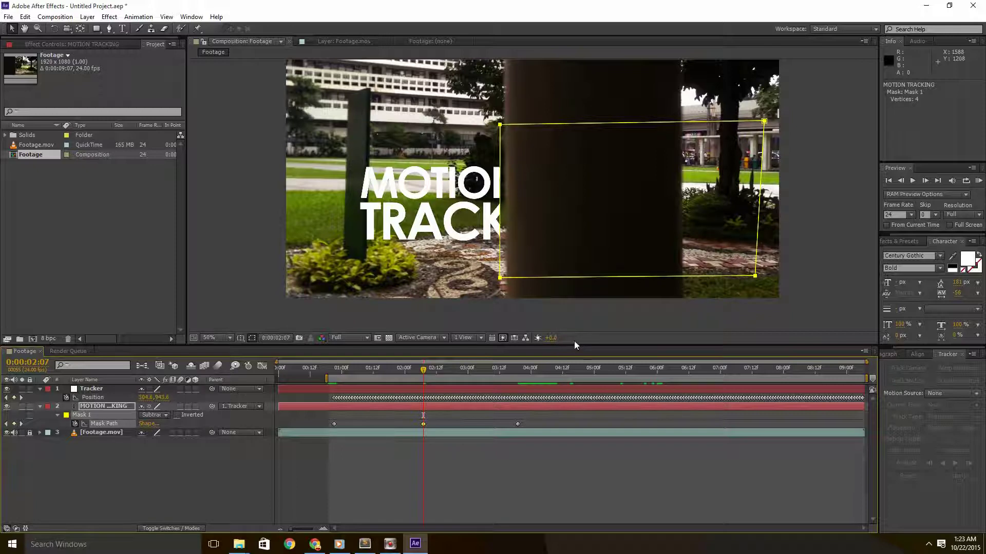
pyautogui.press('Up')
pyautogui.press('Up')
pyautogui.press('Up')
pyautogui.press('Up')
pyautogui.press('Right')
pyautogui.press('Right')
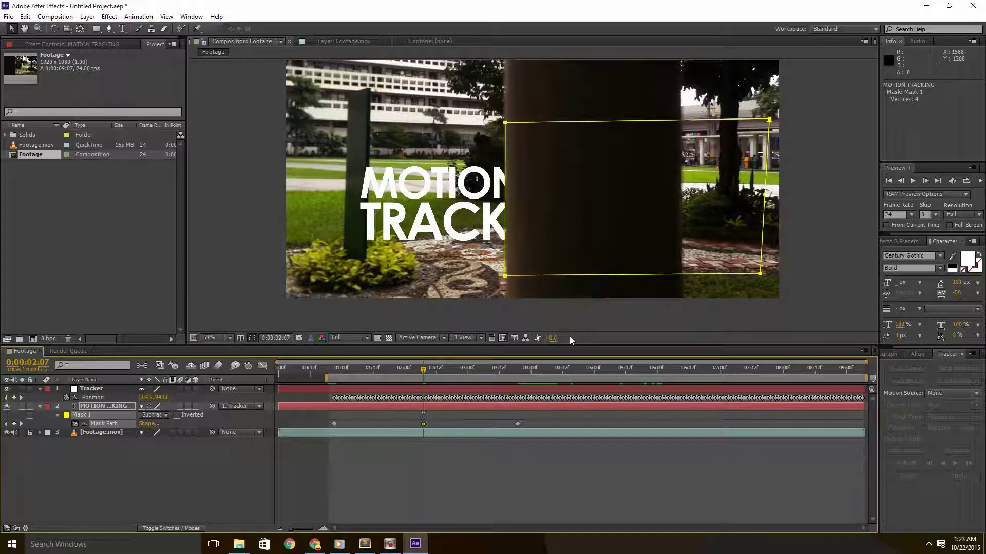
# Add Mask Path keyframes at 0:00:01:15 and 0:00:01:06, aligning Mask 1's edge with the column.
pyautogui.click(381, 373)
pyautogui.moveTo(380, 373)
pyautogui.mouseDown()
pyautogui.moveTo(394, 371)
pyautogui.moveTo(381, 371)
pyautogui.mouseUp()
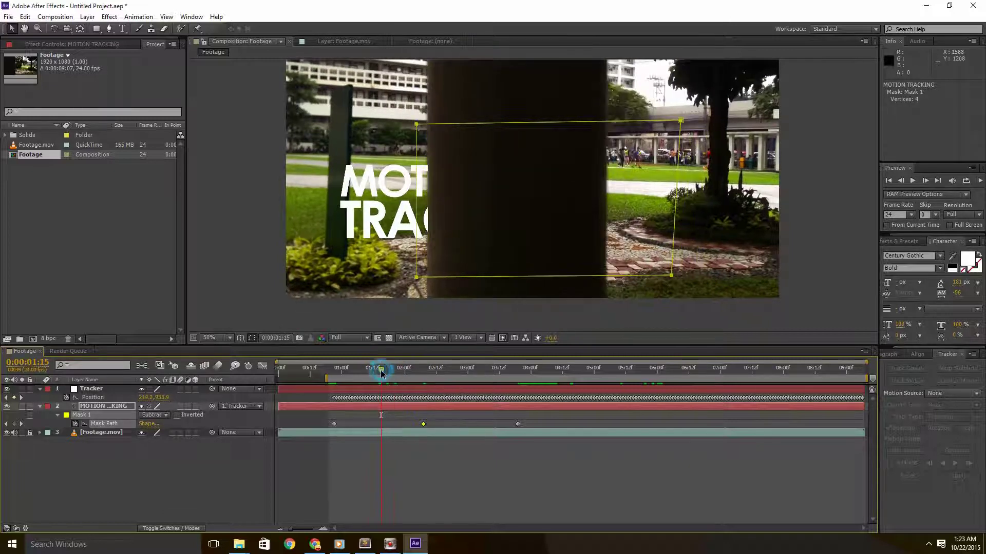
pyautogui.click(15, 423)
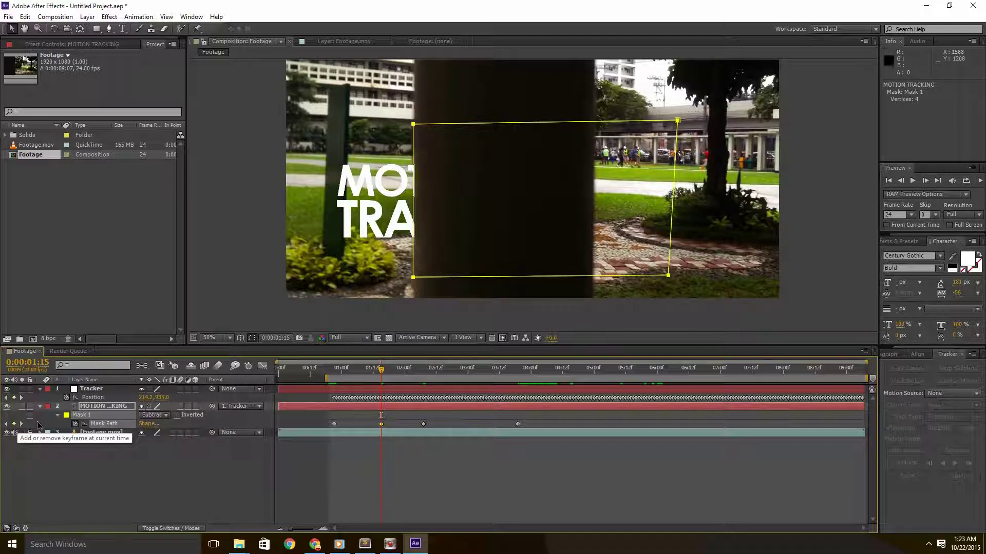
pyautogui.click(359, 374)
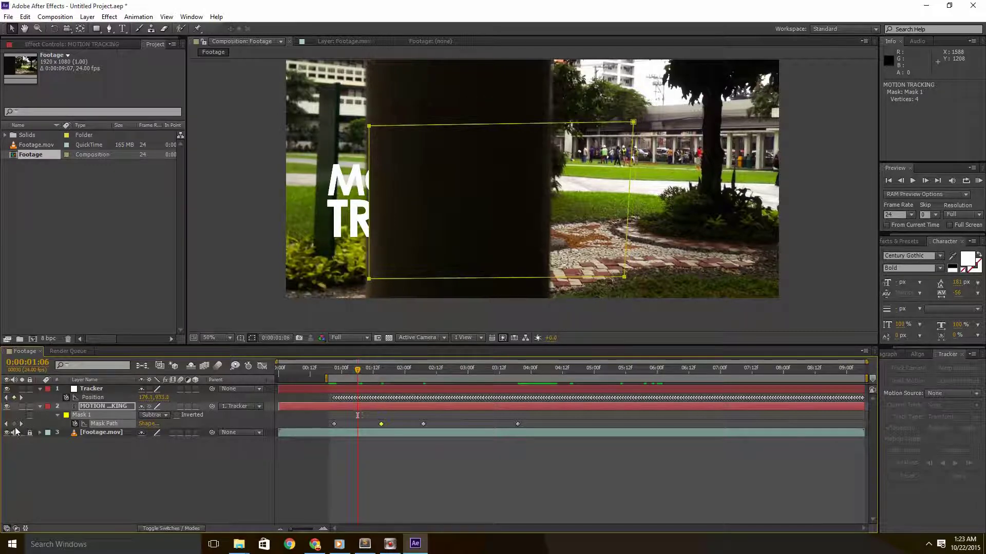
# Add Mask Path keyframes at 0:00:03:00 and 0:00:02:16 with Mask 1 fitted to the column's edge, and RAM-preview the reveal.
pyautogui.click(468, 370)
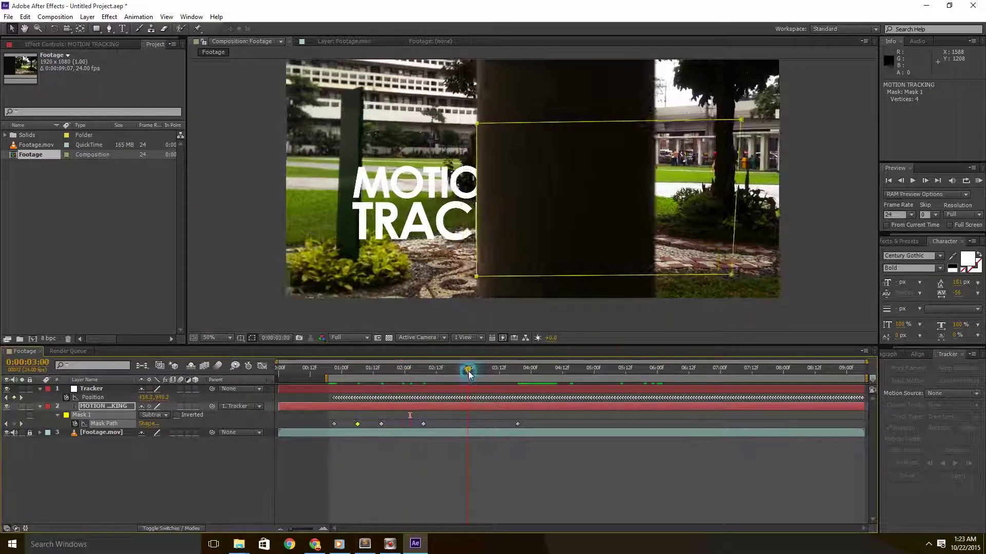
pyautogui.moveTo(468, 371); pyautogui.dragTo(447, 371)
pyautogui.click(14, 424)
pyautogui.click(14, 424)
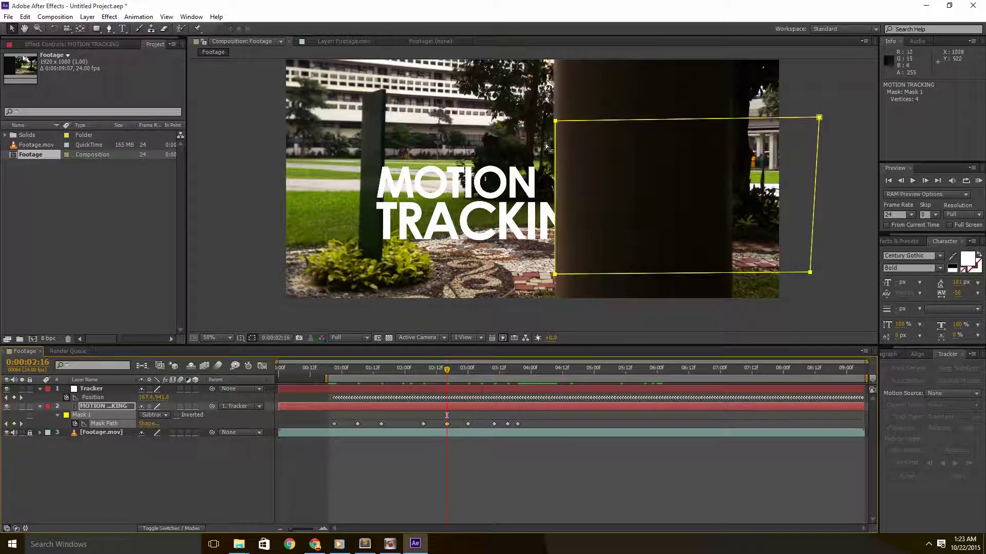
pyautogui.click(449, 483)
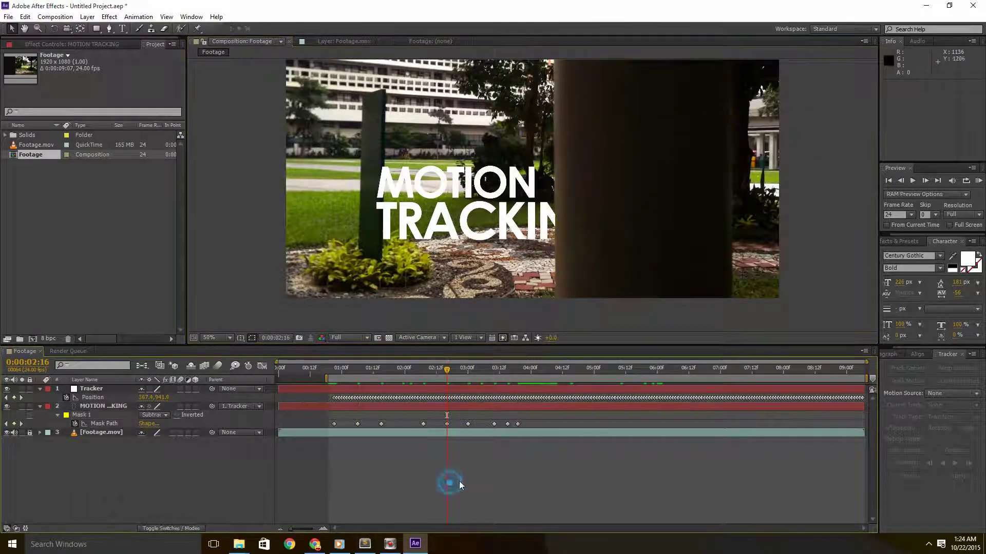
pyautogui.press('KP_0')
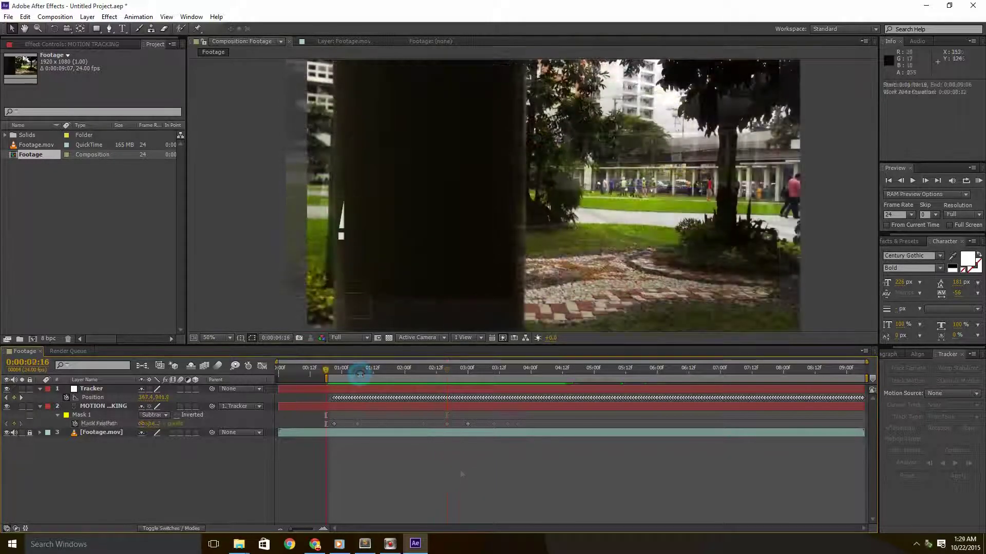
# At 0:00:01:02, draw a closed four-point Pen mask around the pole on the MOTION TRACKING layer.
pyautogui.moveTo(352, 374)
pyautogui.mouseDown()
pyautogui.moveTo(390, 369)
pyautogui.moveTo(334, 365)
pyautogui.mouseUp()
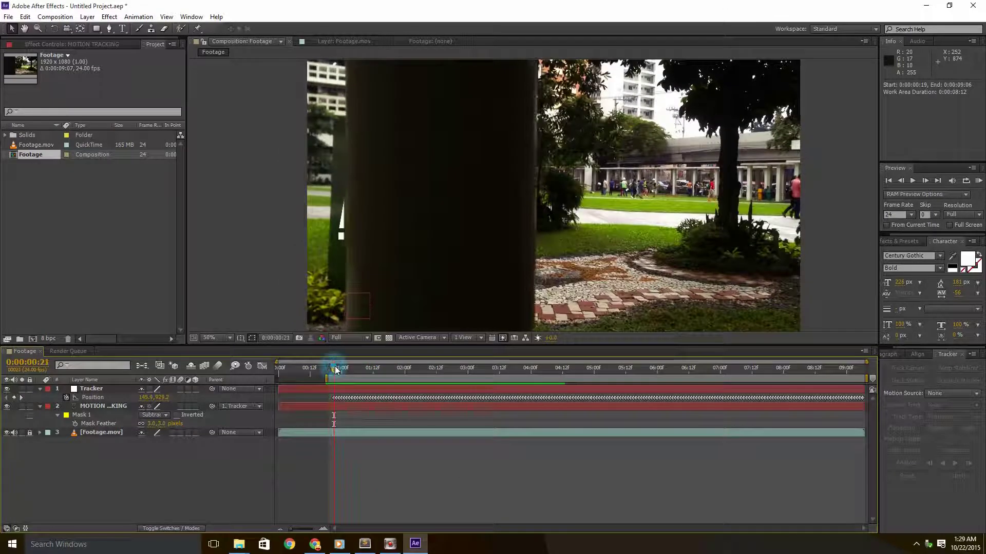
pyautogui.click(92, 406)
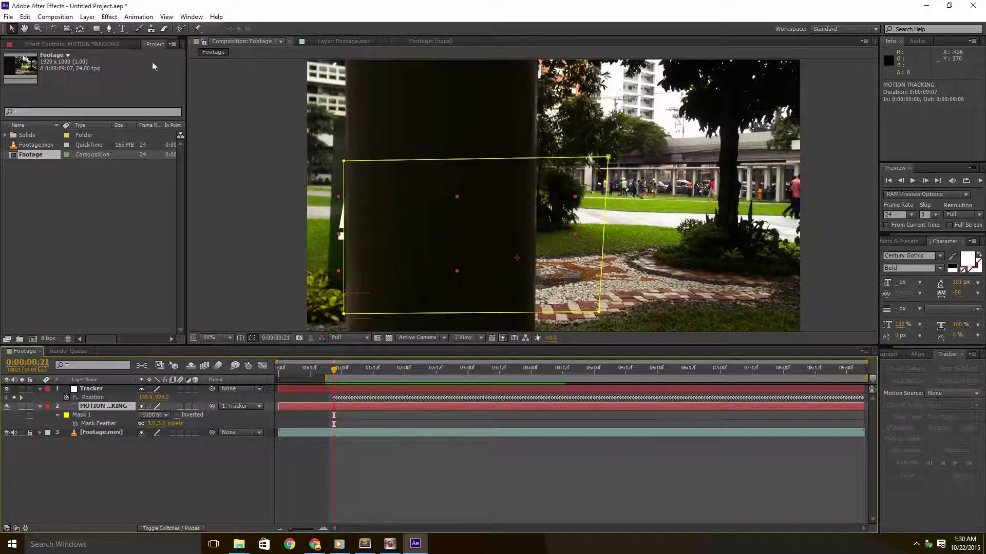
pyautogui.moveTo(210, 115); pyautogui.dragTo(248, 144)
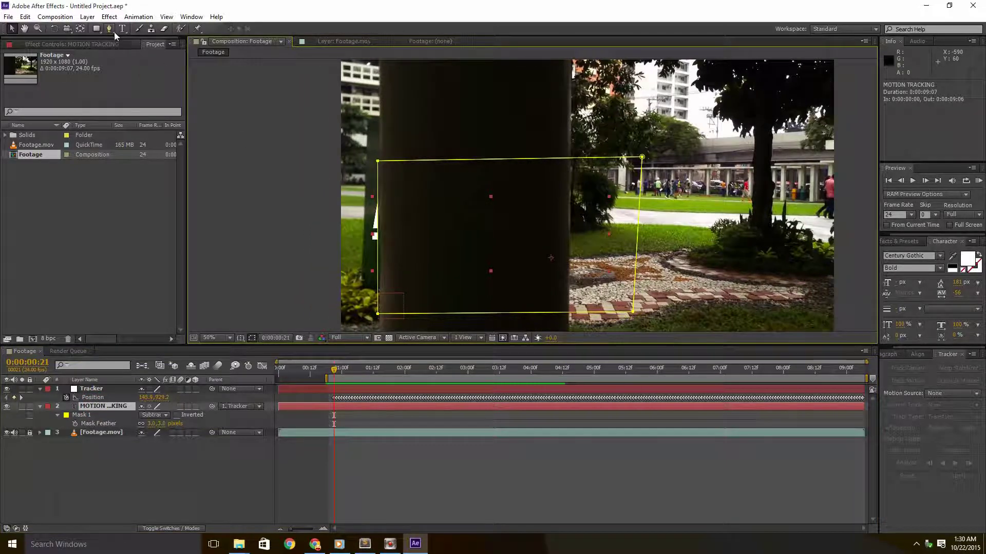
pyautogui.moveTo(353, 366); pyautogui.dragTo(347, 367)
pyautogui.scroll(2, 297, 230)
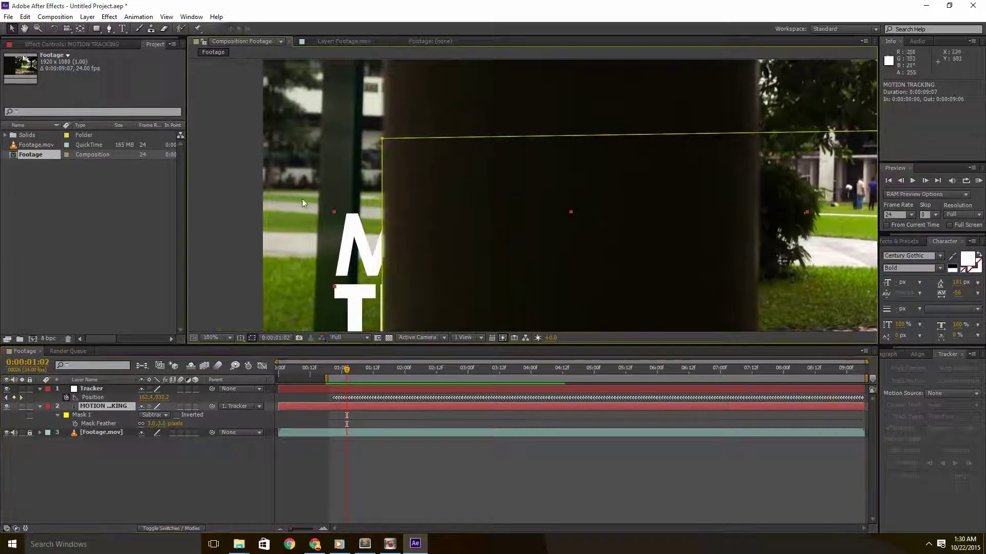
pyautogui.click(109, 28)
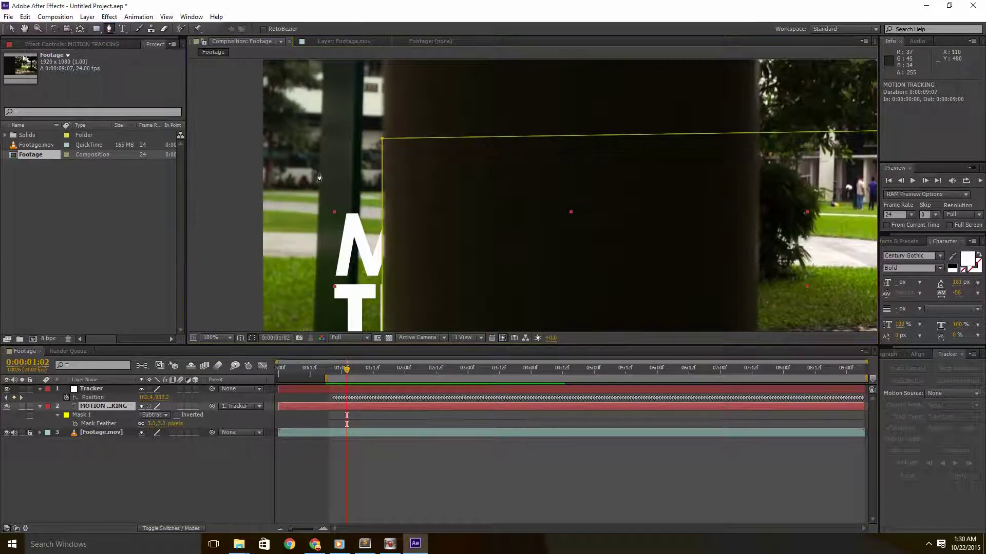
pyautogui.scroll(-2, 320, 177)
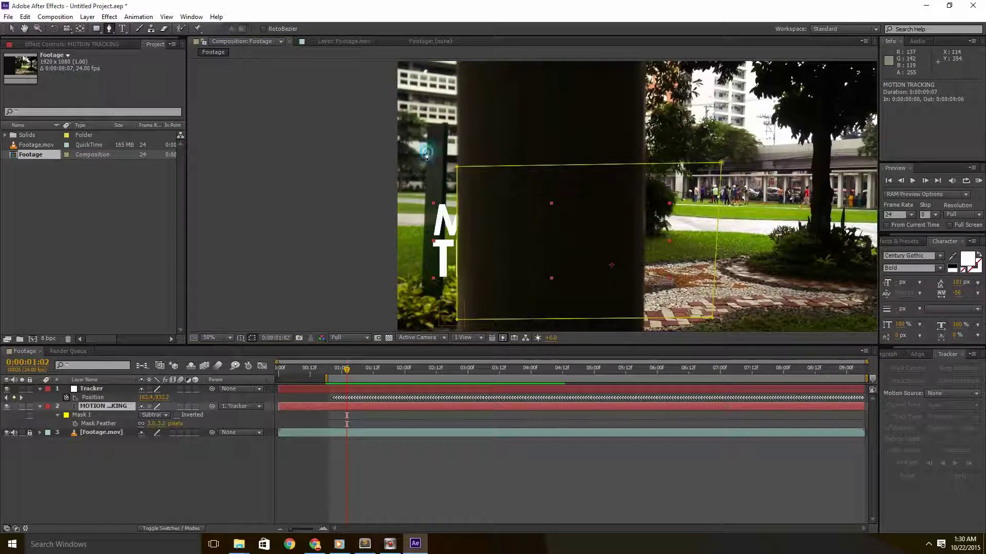
pyautogui.click(426, 152)
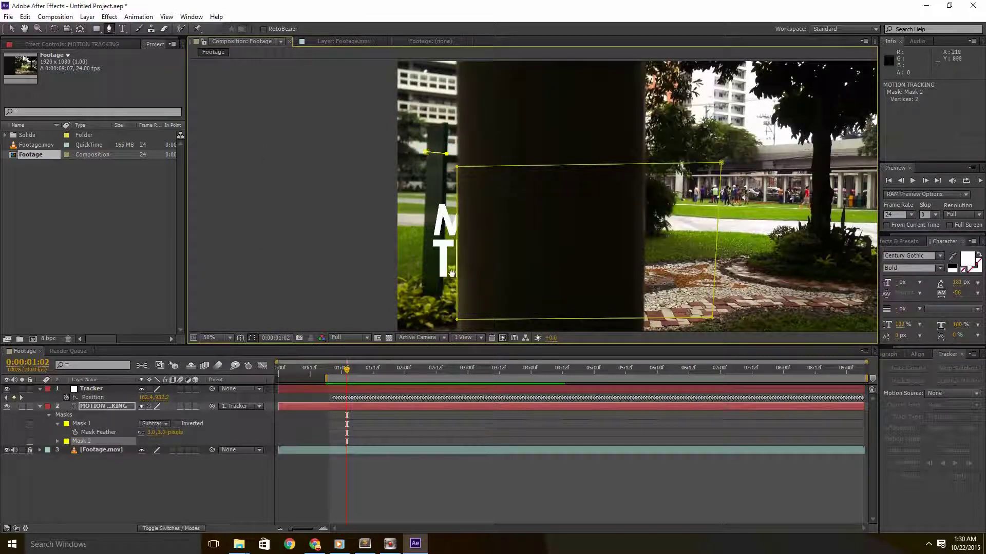
pyautogui.scroll(2, 452, 273)
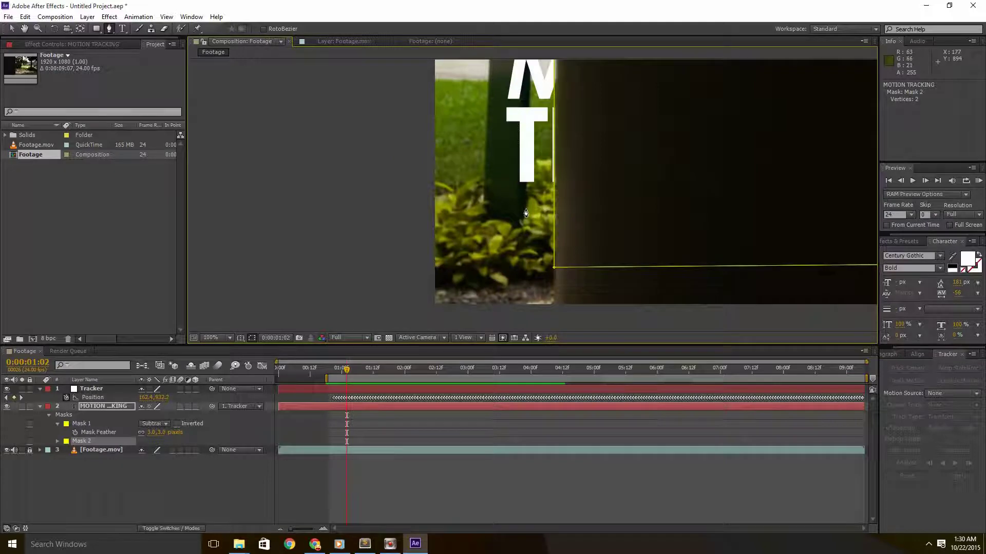
pyautogui.moveTo(473, 180); pyautogui.dragTo(404, 282)
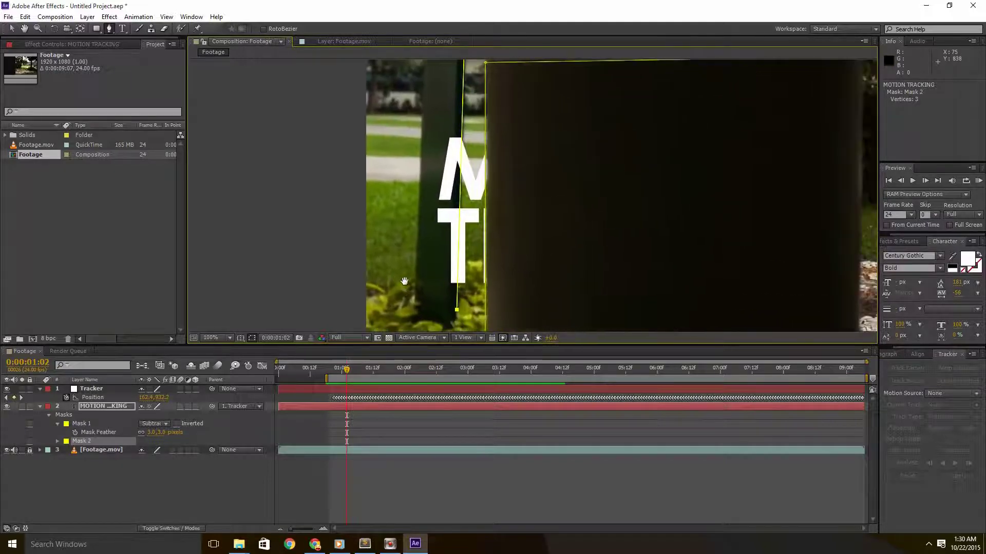
pyautogui.moveTo(425, 144); pyautogui.dragTo(395, 311)
pyautogui.click(393, 200)
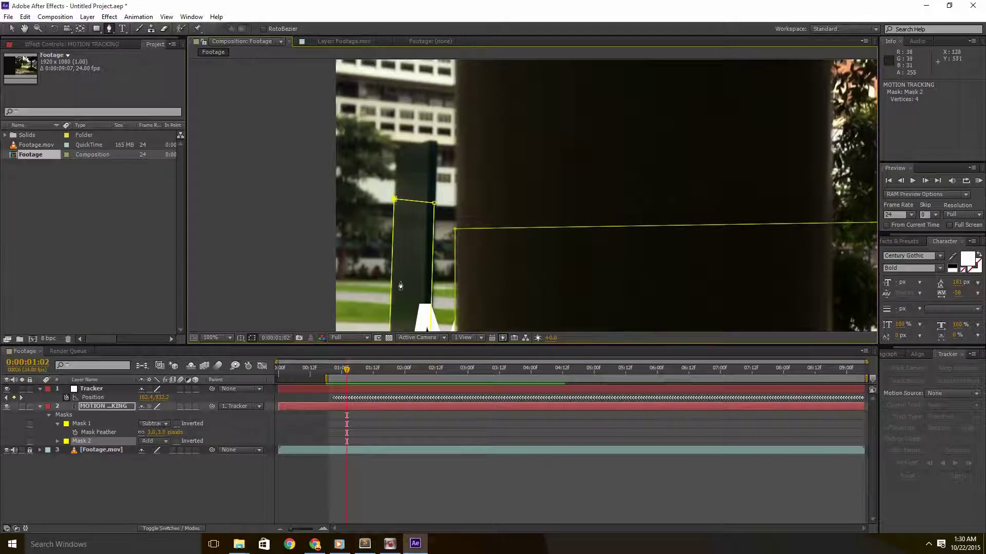
# Set Mask 2 to Subtract and enable Mask Path keyframing for it at 0:00:01:02.
pyautogui.moveTo(321, 275); pyautogui.dragTo(267, 206)
pyautogui.click(158, 441)
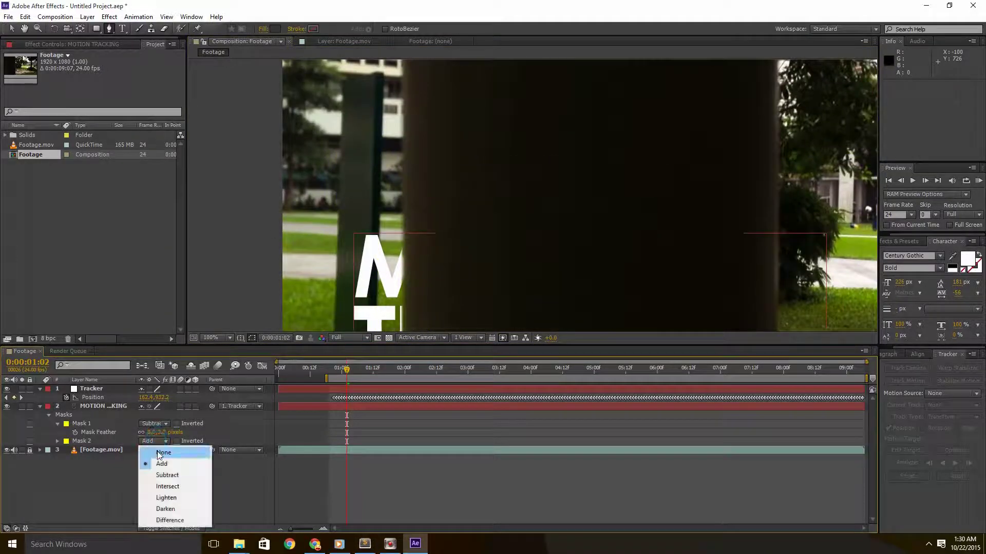
pyautogui.click(166, 475)
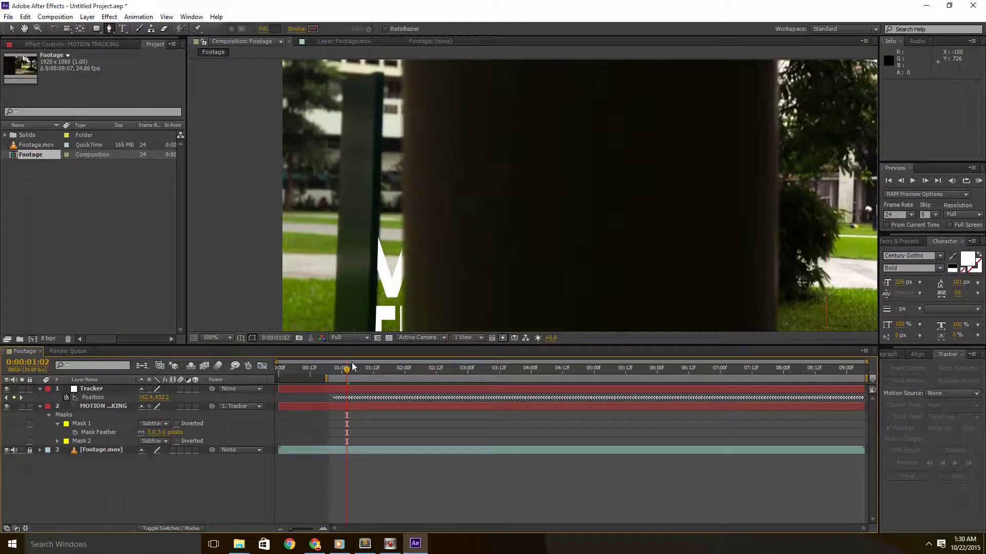
pyautogui.click(58, 440)
pyautogui.click(87, 441)
pyautogui.click(75, 450)
pyautogui.scroll(-1, 548, 238)
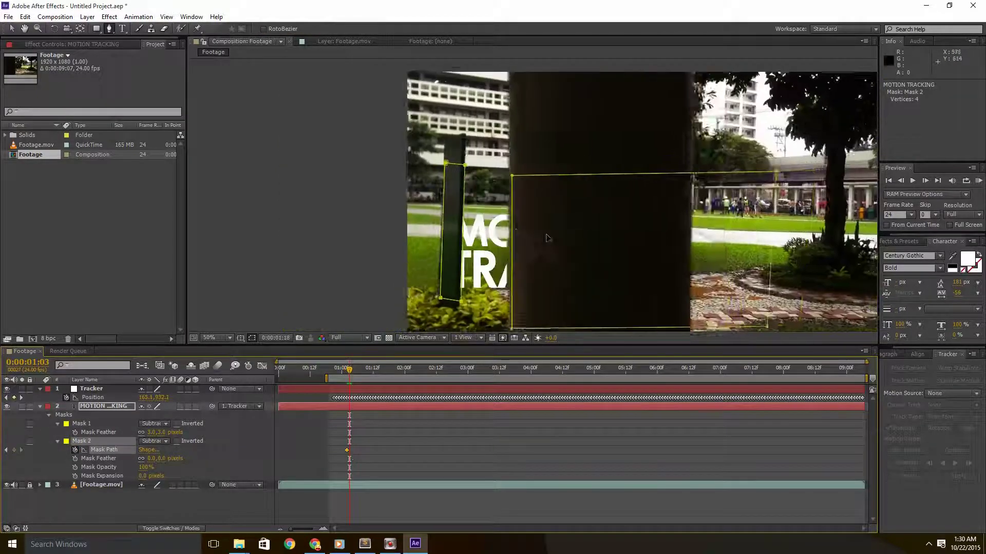
# Add a Mask Path keyframe to Mask 2 at 0:00:06:09 and undo the stray new path.
pyautogui.moveTo(349, 369); pyautogui.dragTo(681, 370)
pyautogui.click(14, 451)
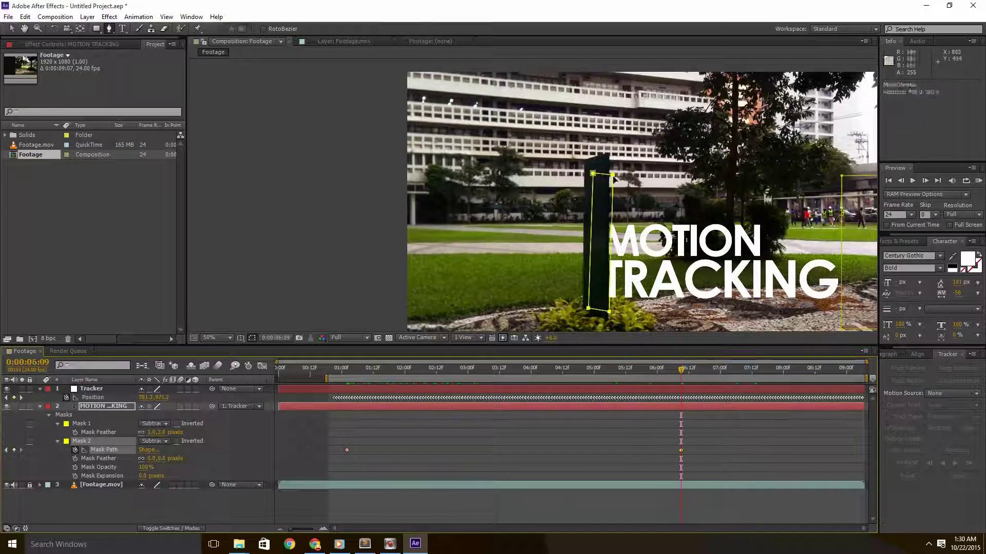
pyautogui.moveTo(334, 224); pyautogui.dragTo(258, 168)
pyautogui.click(285, 230)
pyautogui.hotkey('ctrl', 'z')
pyautogui.scroll(1, 534, 194)
pyautogui.scroll(-1, 534, 194)
# Check the pole mask against the title at 0:00:05:13 and RAM-preview the composition.
pyautogui.moveTo(681, 369); pyautogui.dragTo(628, 370)
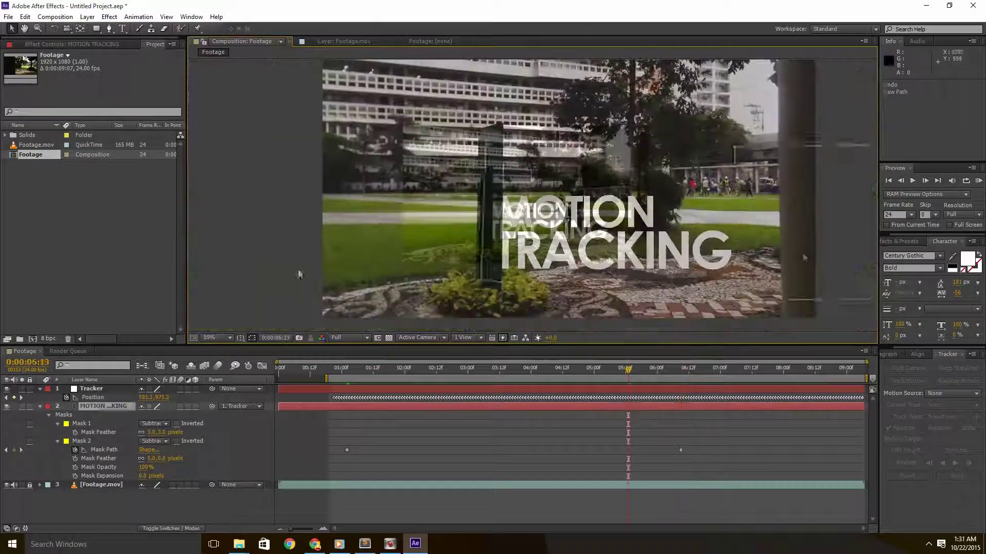
pyautogui.press('v')
pyautogui.click(775, 243)
pyautogui.scroll(-1, 775, 243)
pyautogui.scroll(1, 775, 242)
pyautogui.press('space')
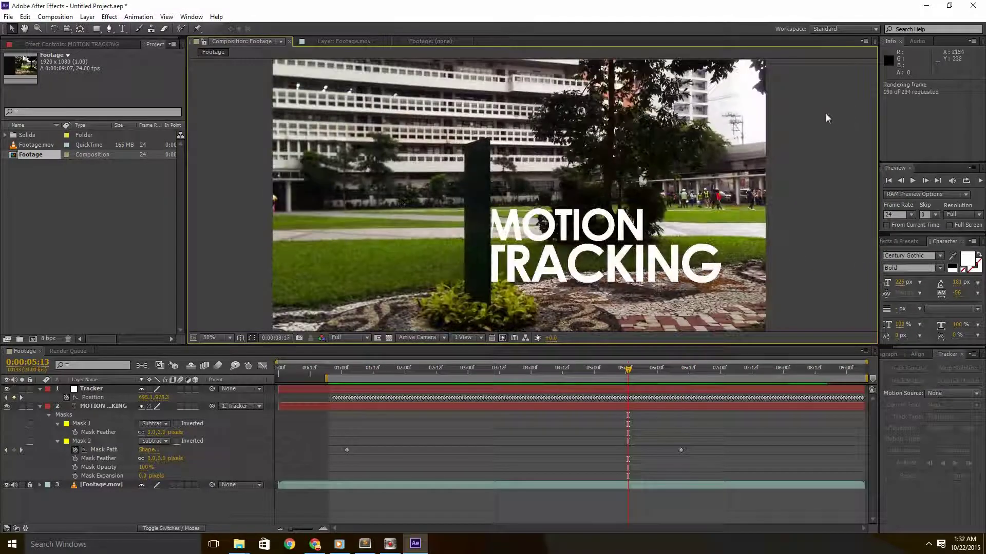